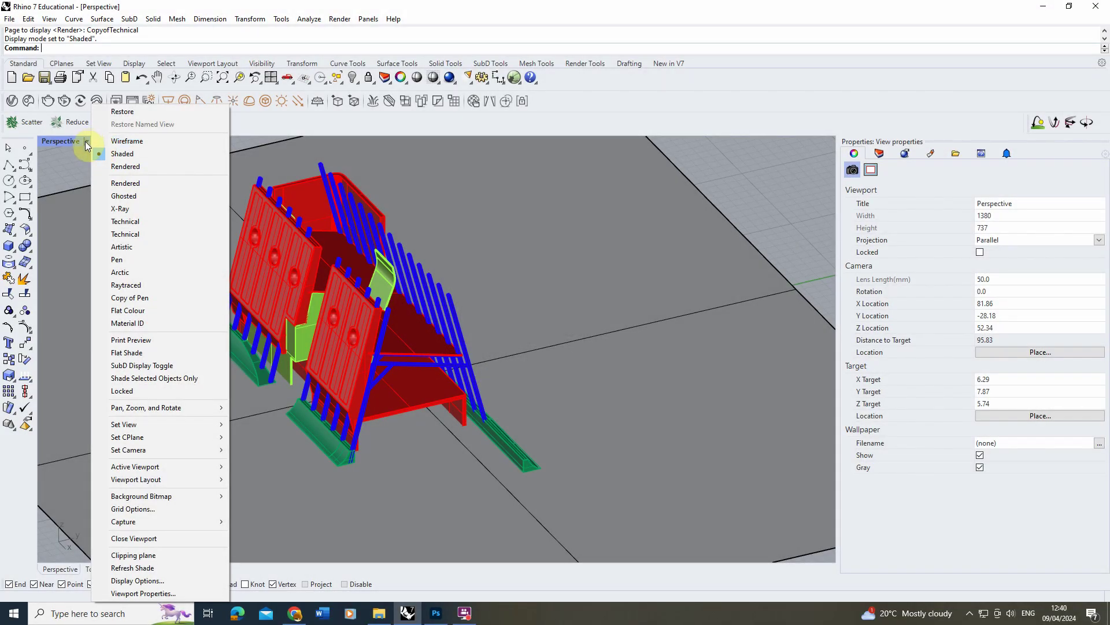
Step: Preview the Perspective viewport in the Rendered, X-Ray and Arctic display modes, and return it to Shaded
click(137, 168)
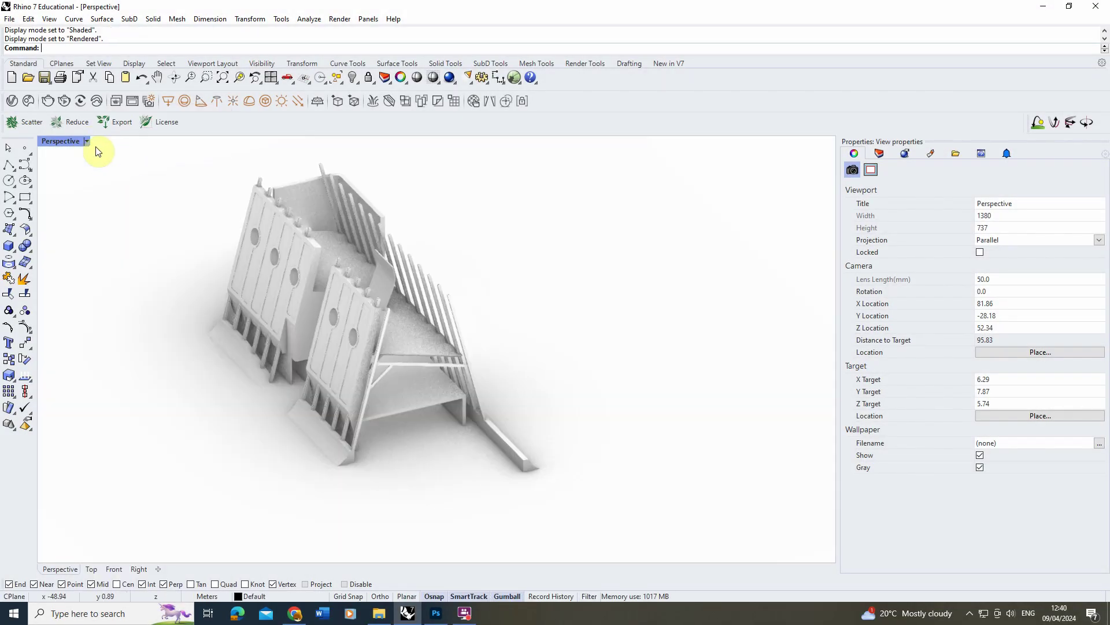
click(88, 141)
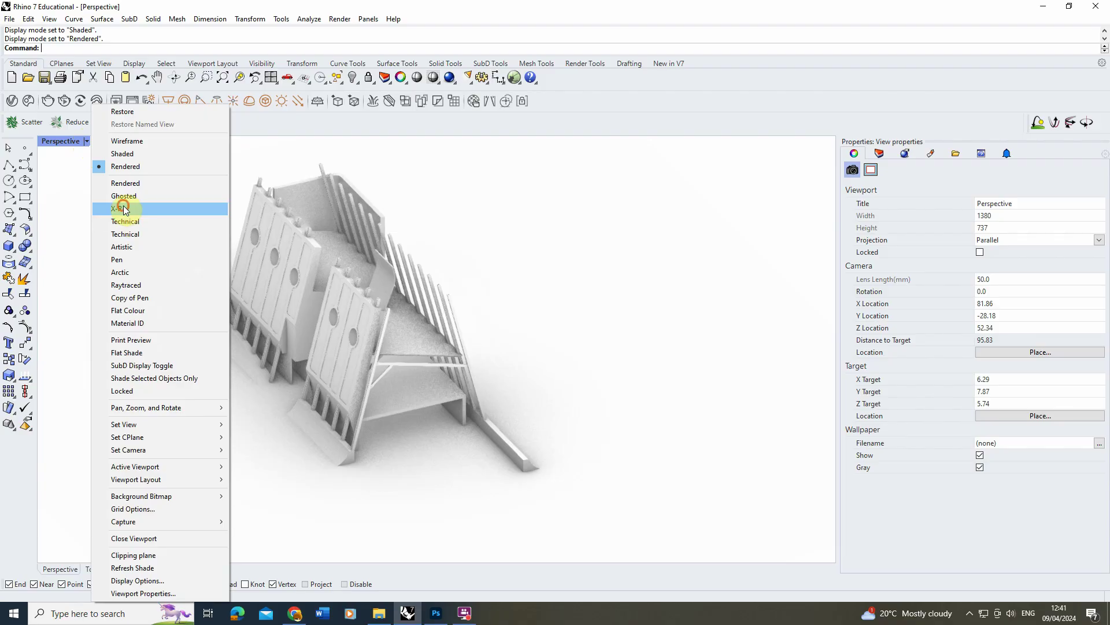
click(124, 208)
click(87, 141)
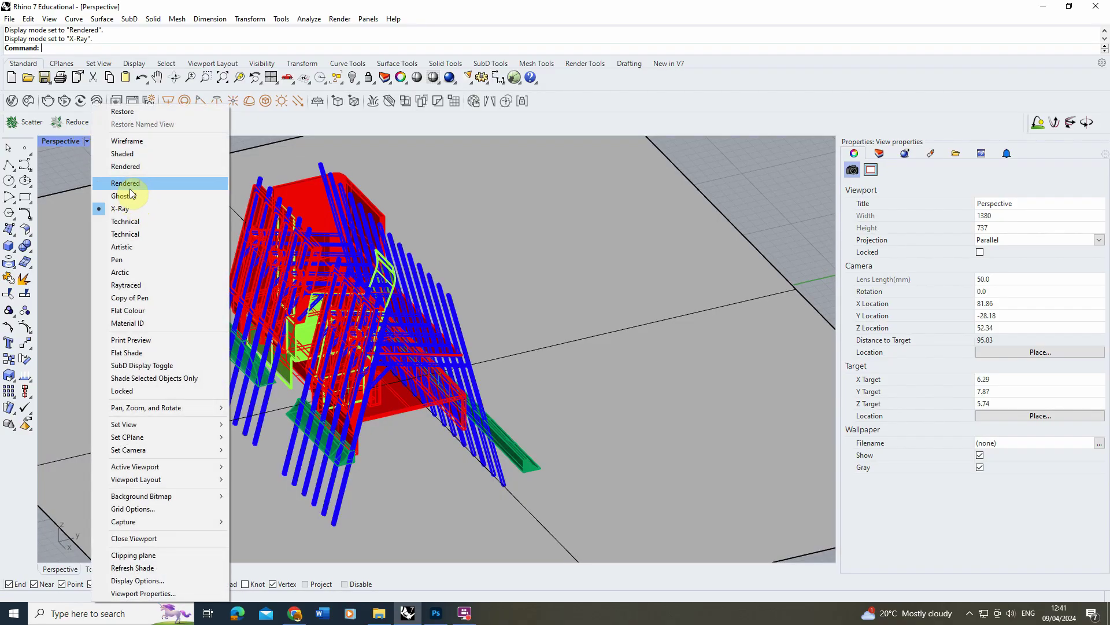
click(166, 269)
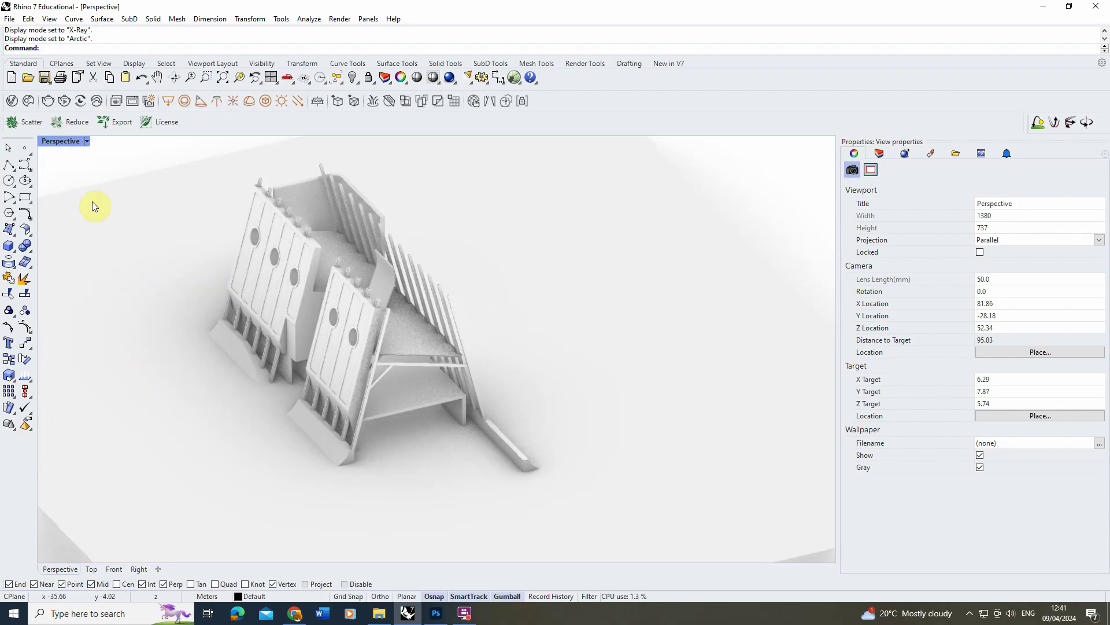
click(87, 141)
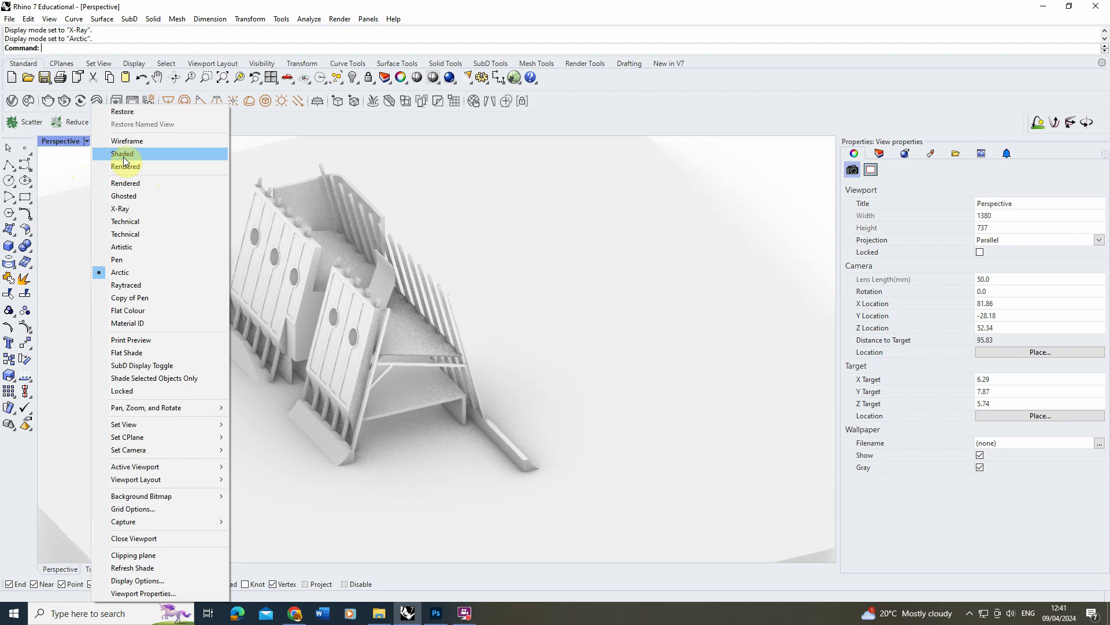
click(124, 154)
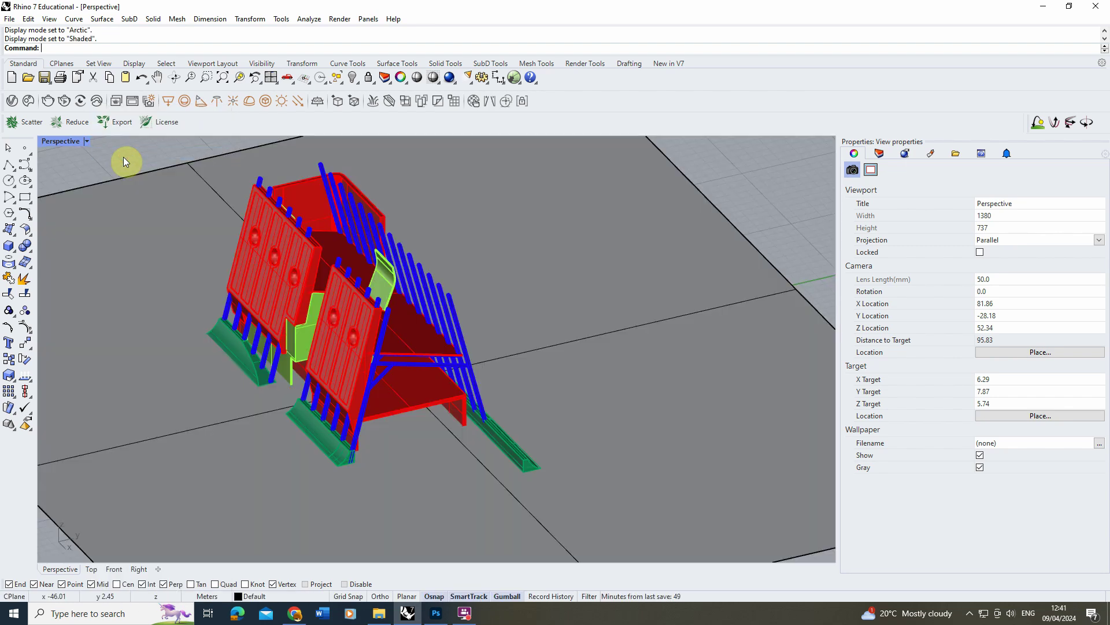
Step: Duplicate the first Rendered display mode in the list of display modes
click(87, 143)
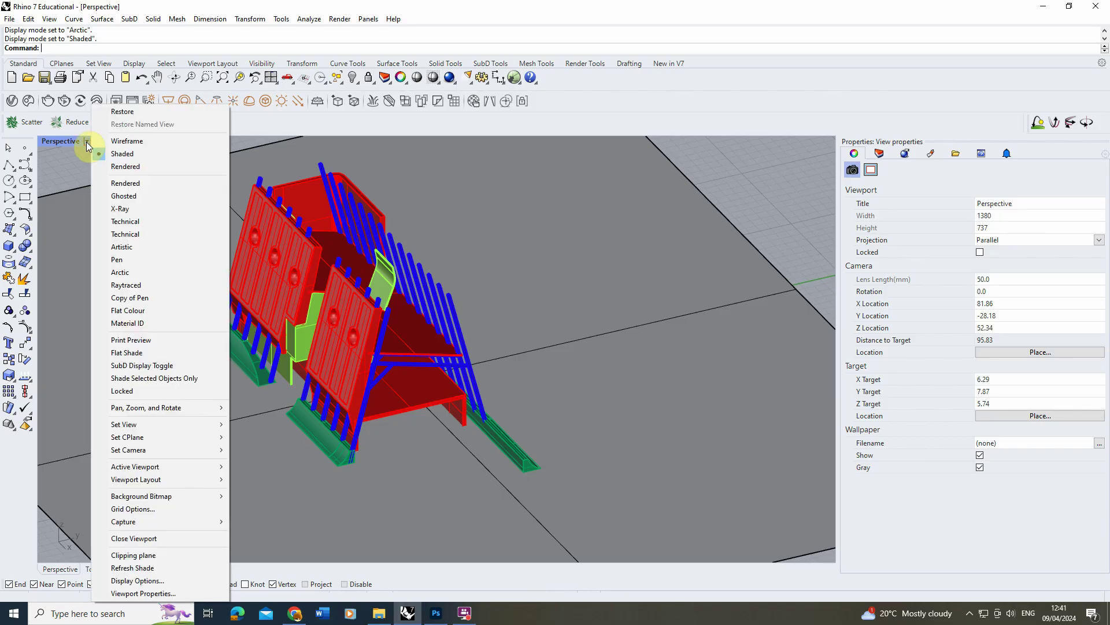
click(149, 580)
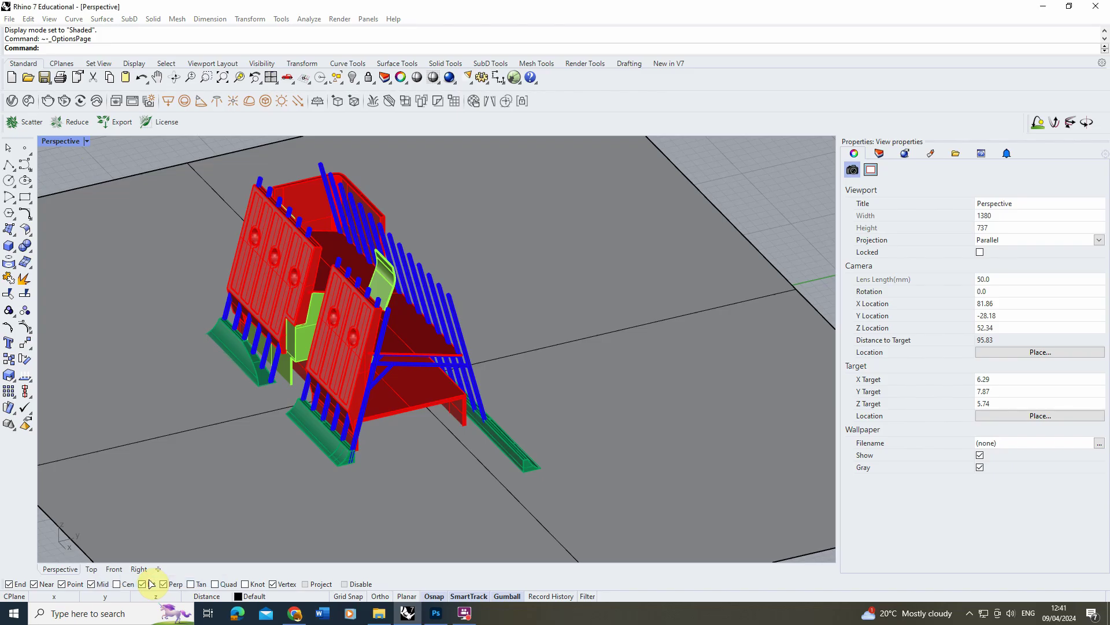
drag(617, 95, 370, 107)
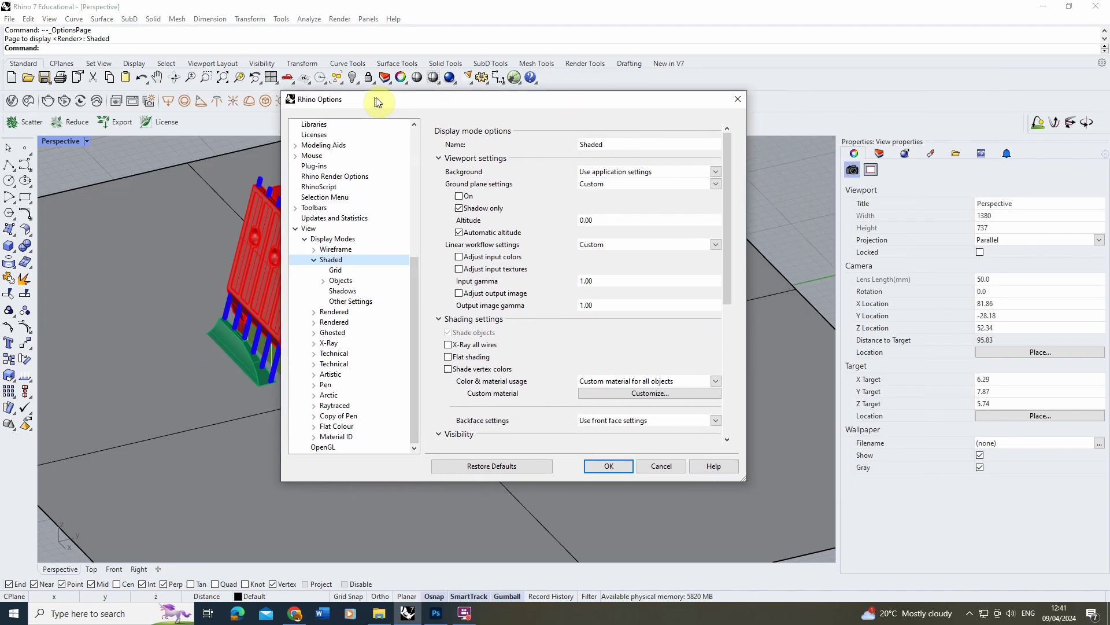
click(328, 239)
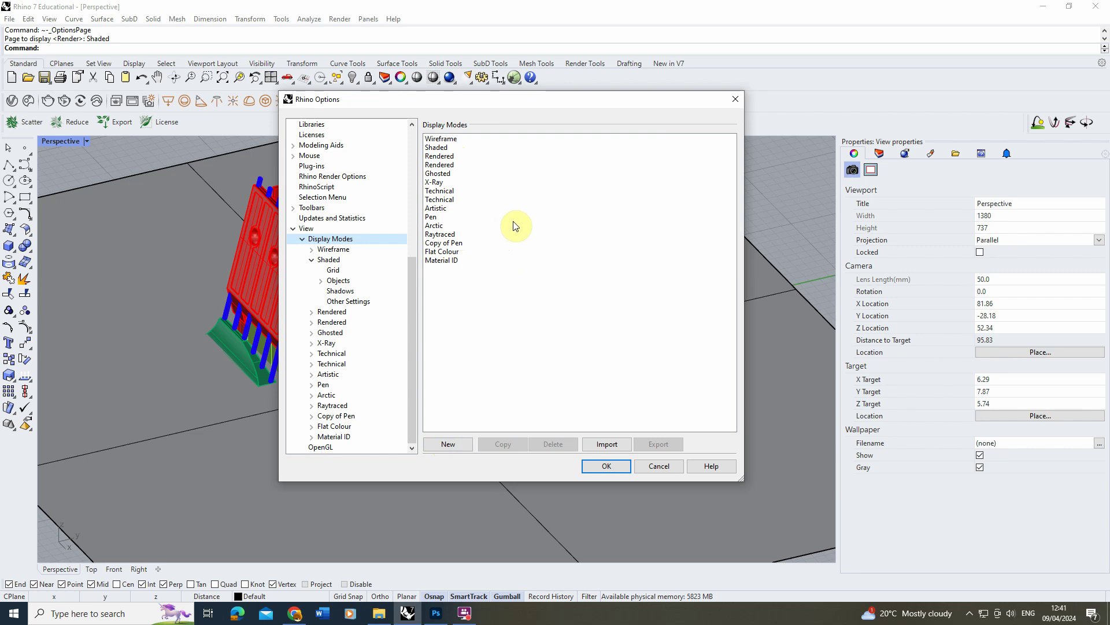
drag(407, 100, 416, 153)
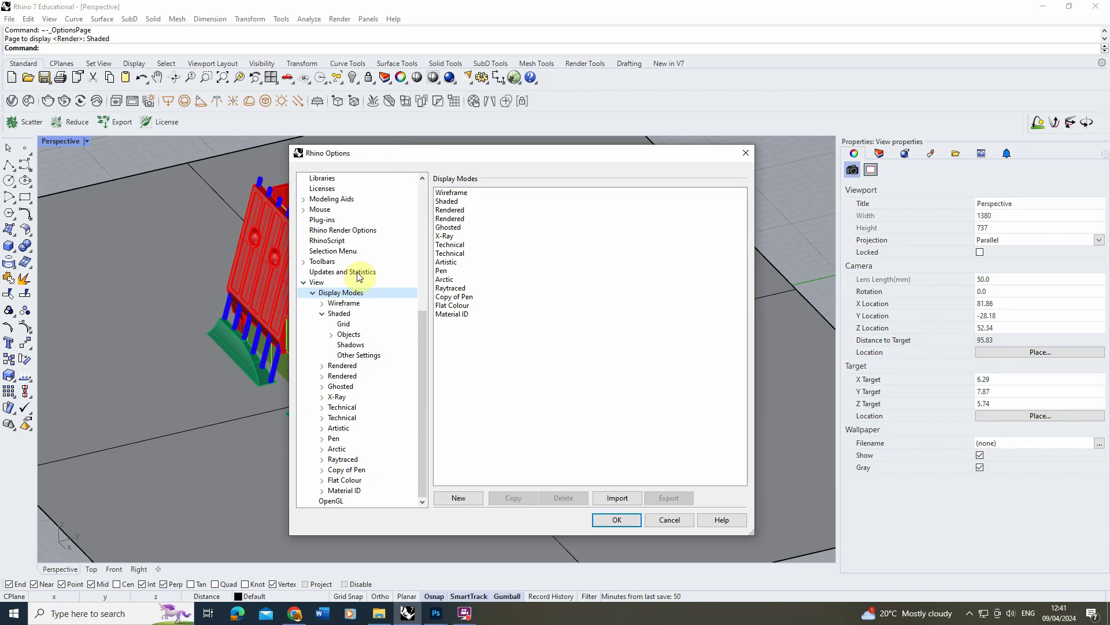
click(457, 211)
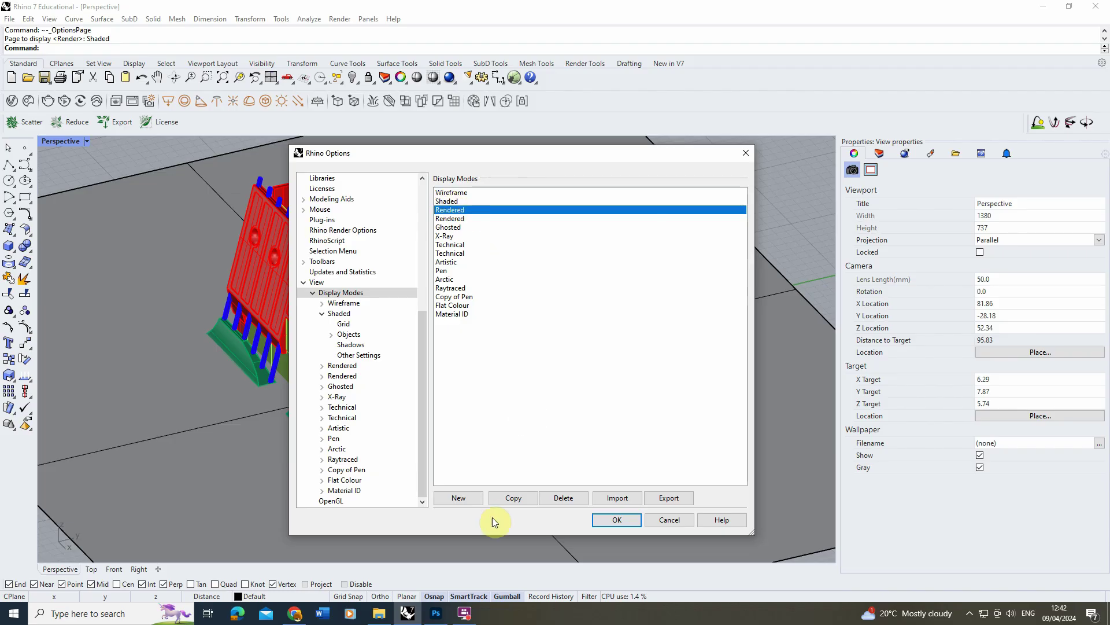
click(515, 499)
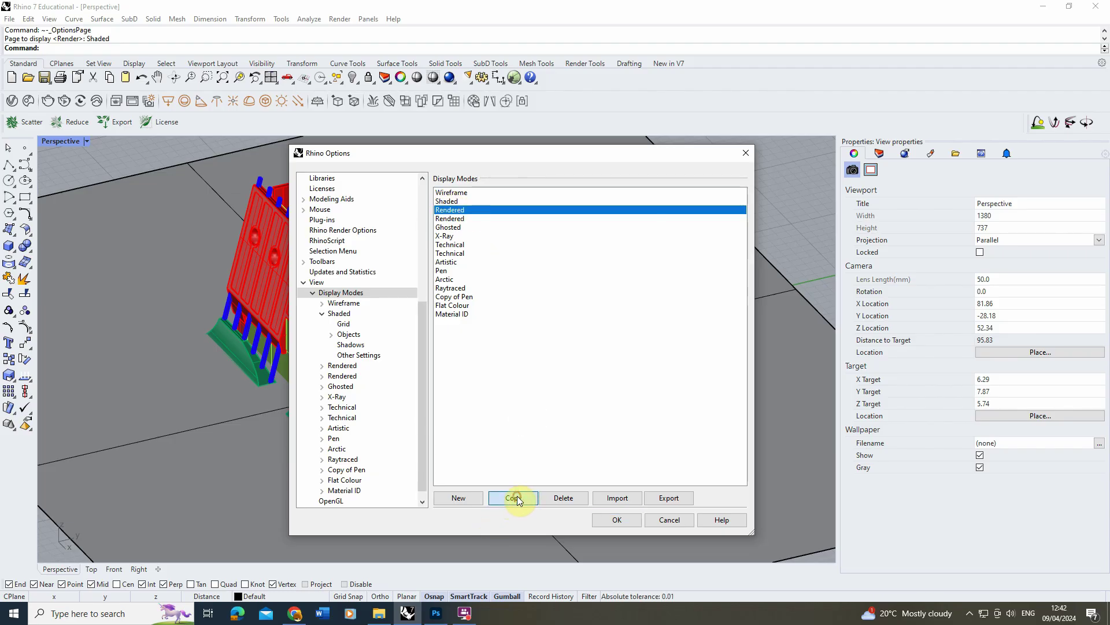
Step: Accept the duplicated display mode and apply Copy of Rendered to the Perspective viewport
click(323, 387)
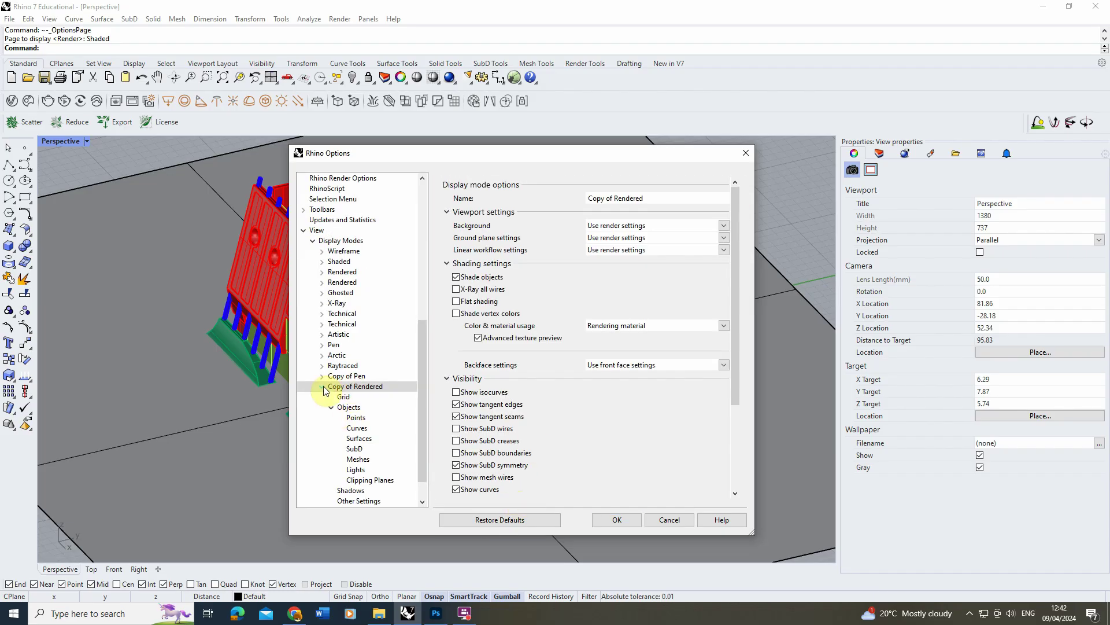
click(363, 388)
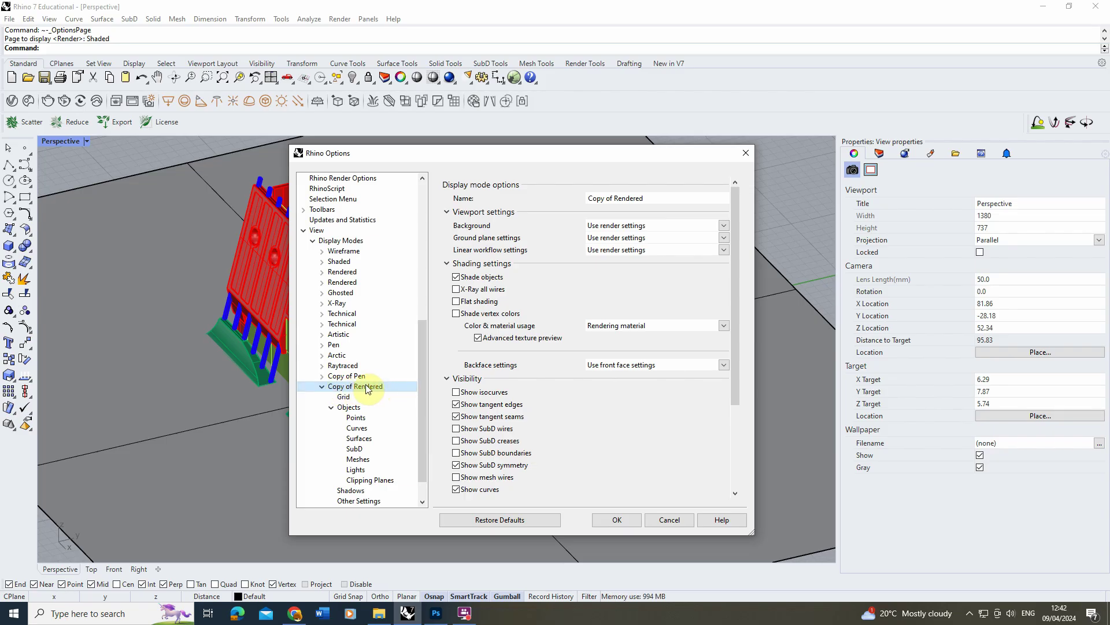
double_click(358, 388)
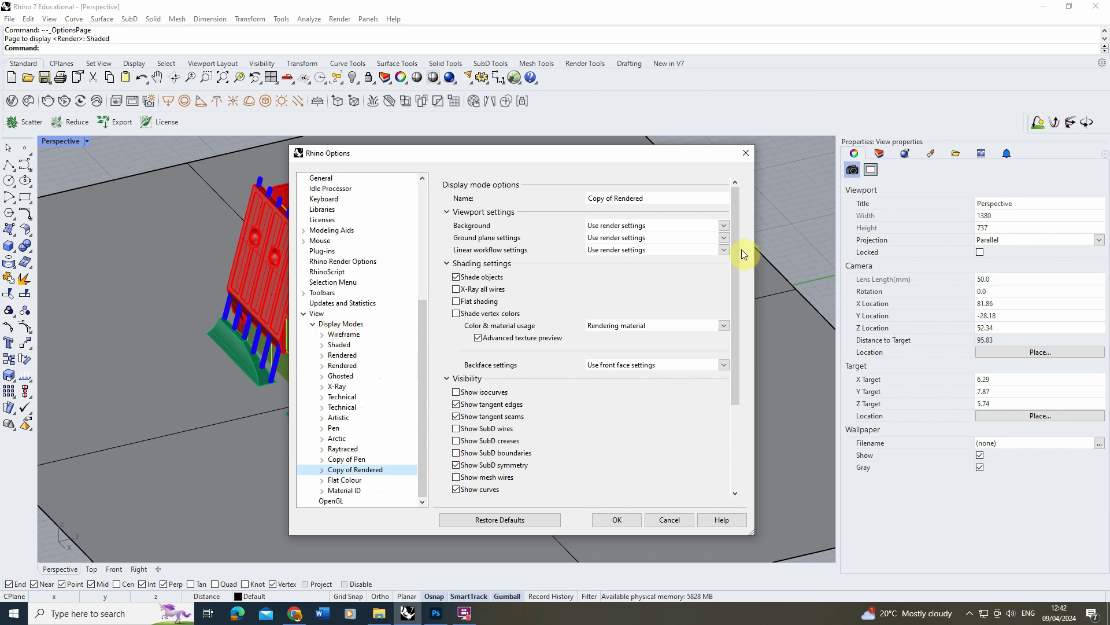
click(322, 472)
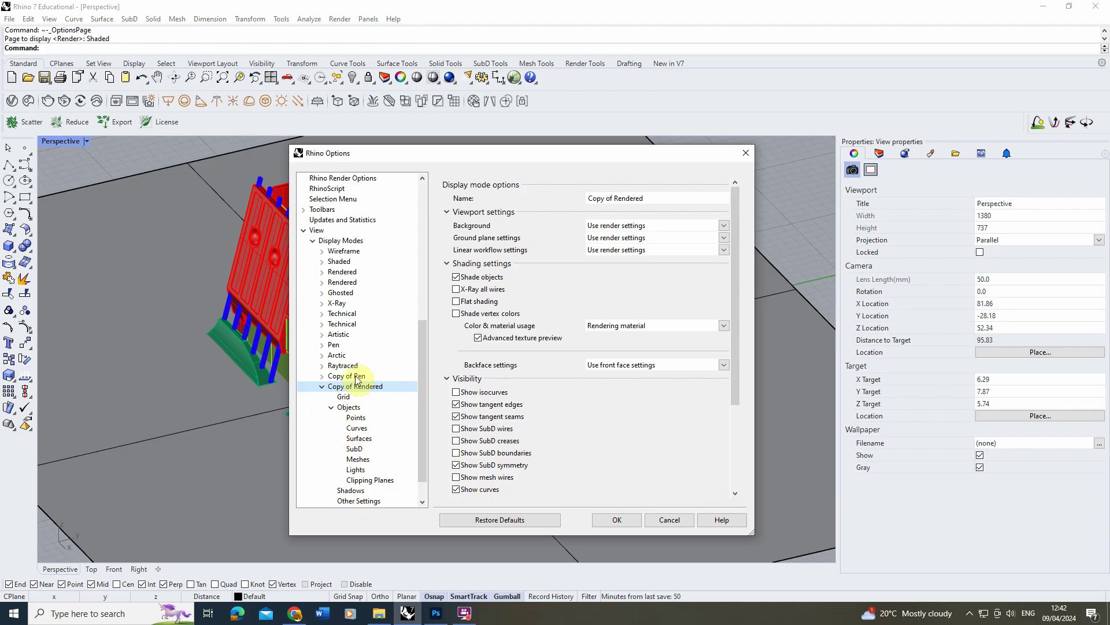
click(620, 521)
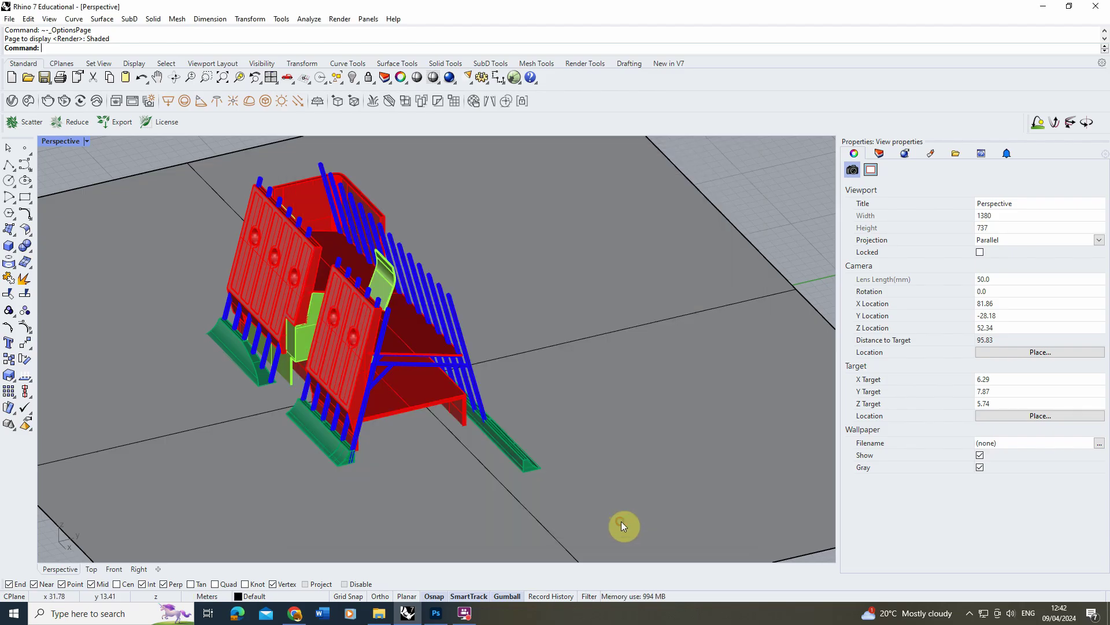
click(88, 142)
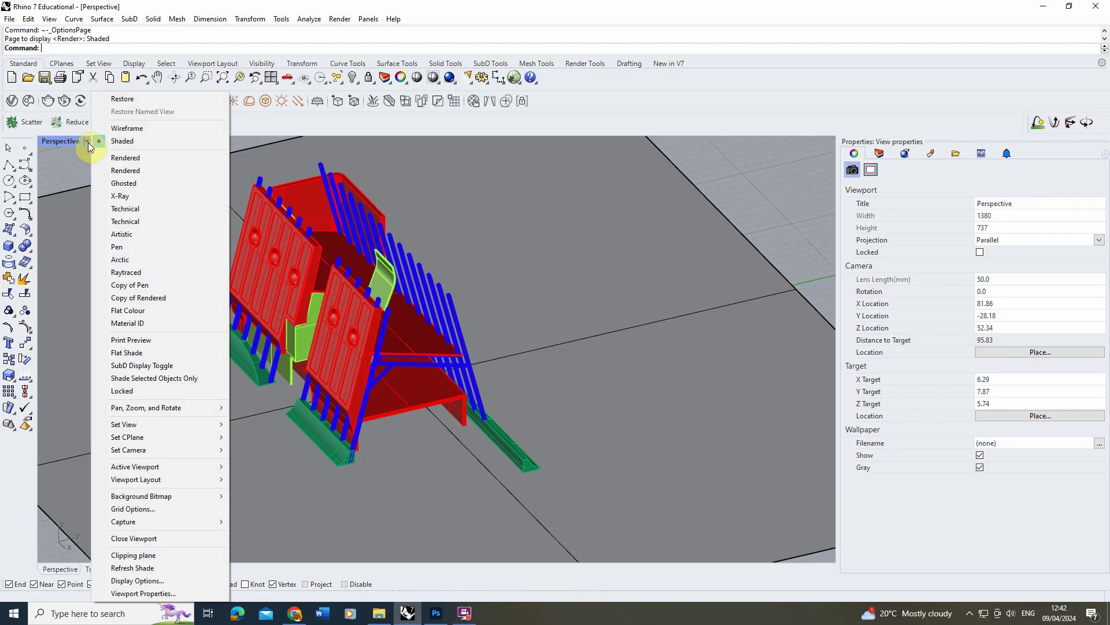
click(118, 298)
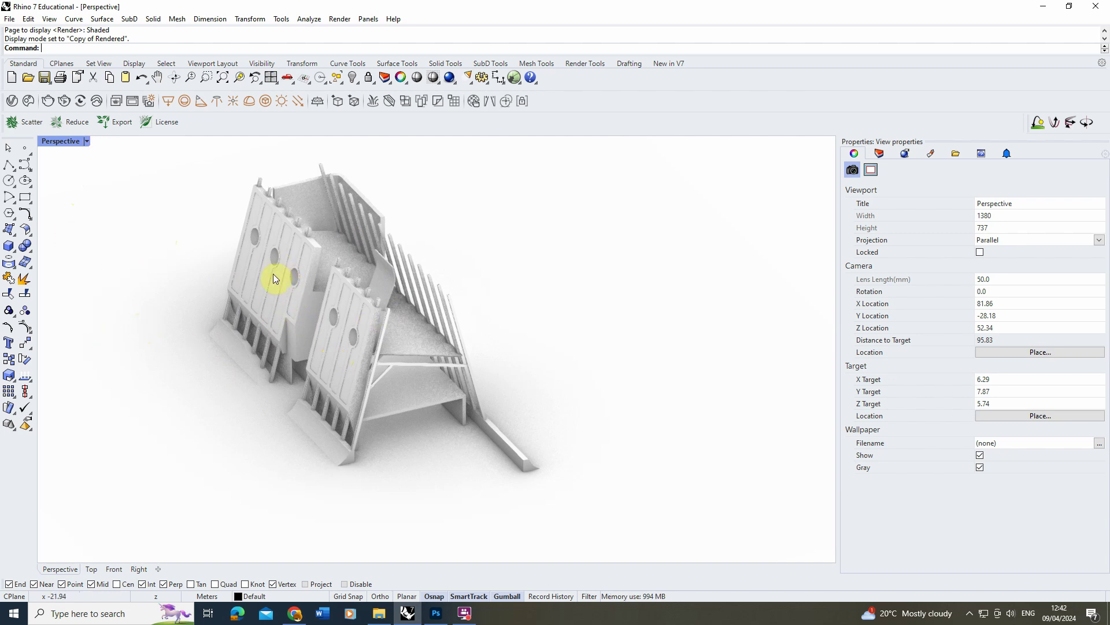
Step: Turn off the skylight and turn on the sun in the document's render lighting settings
click(341, 21)
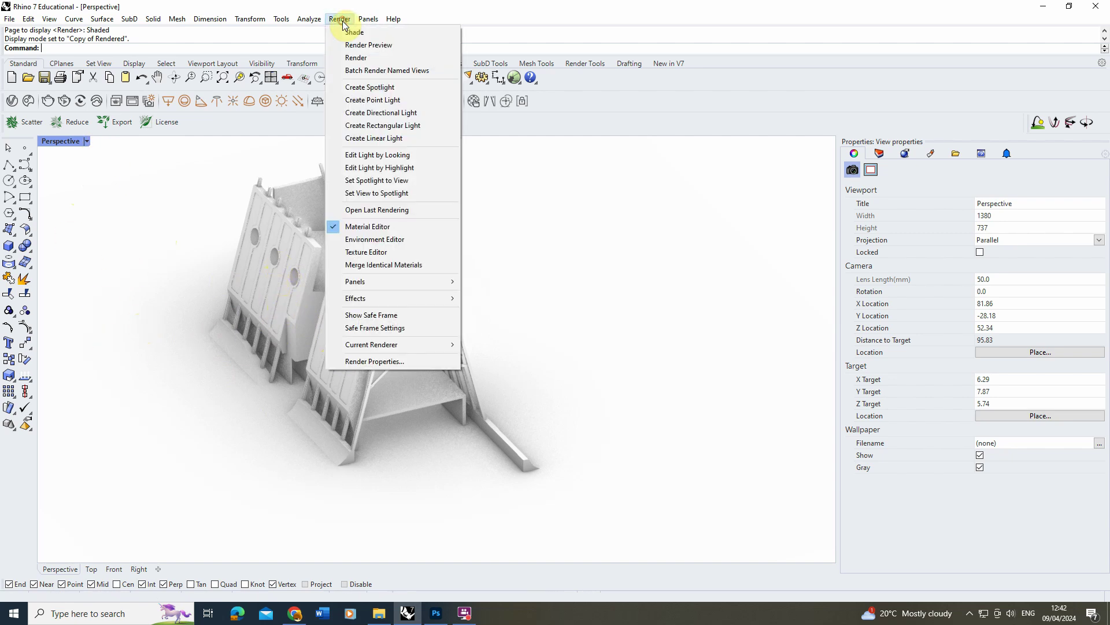
mouse_move(411, 345)
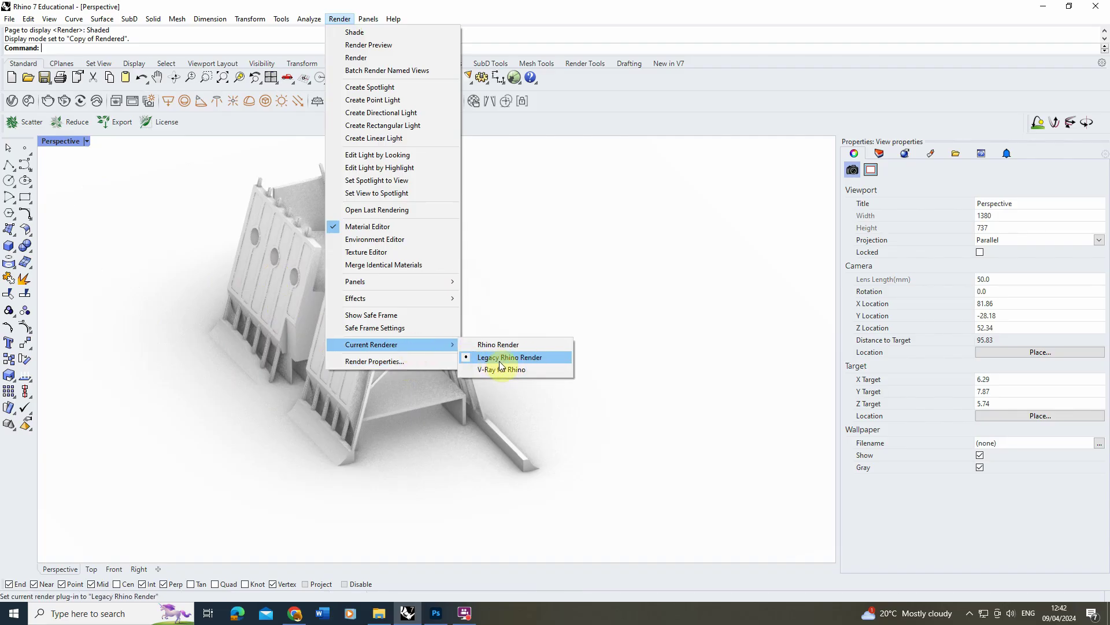
click(380, 361)
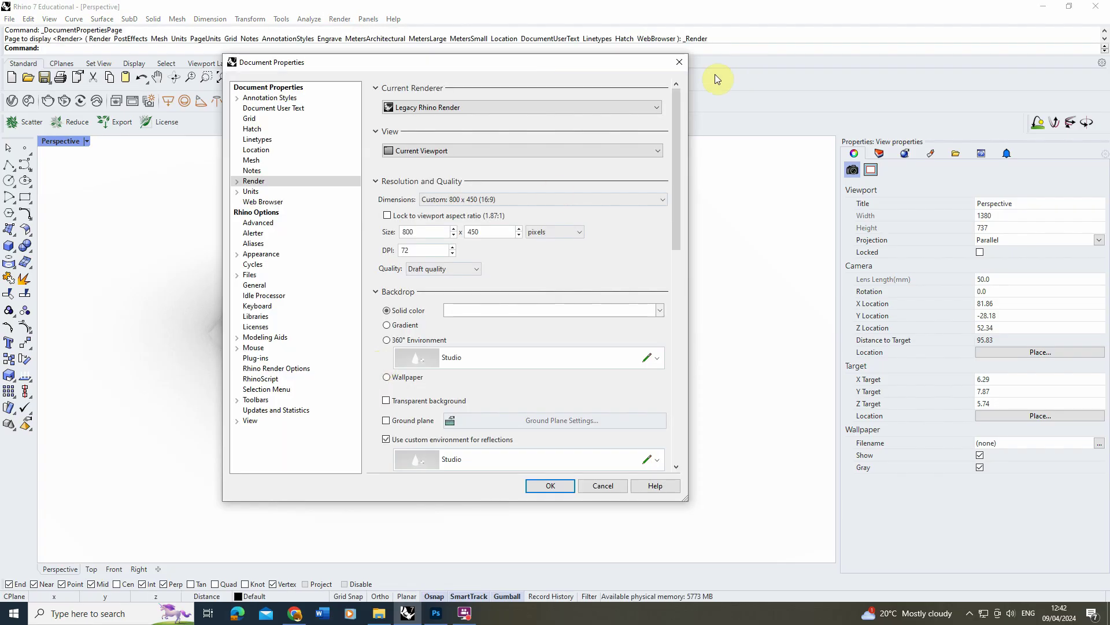
drag(675, 121, 682, 228)
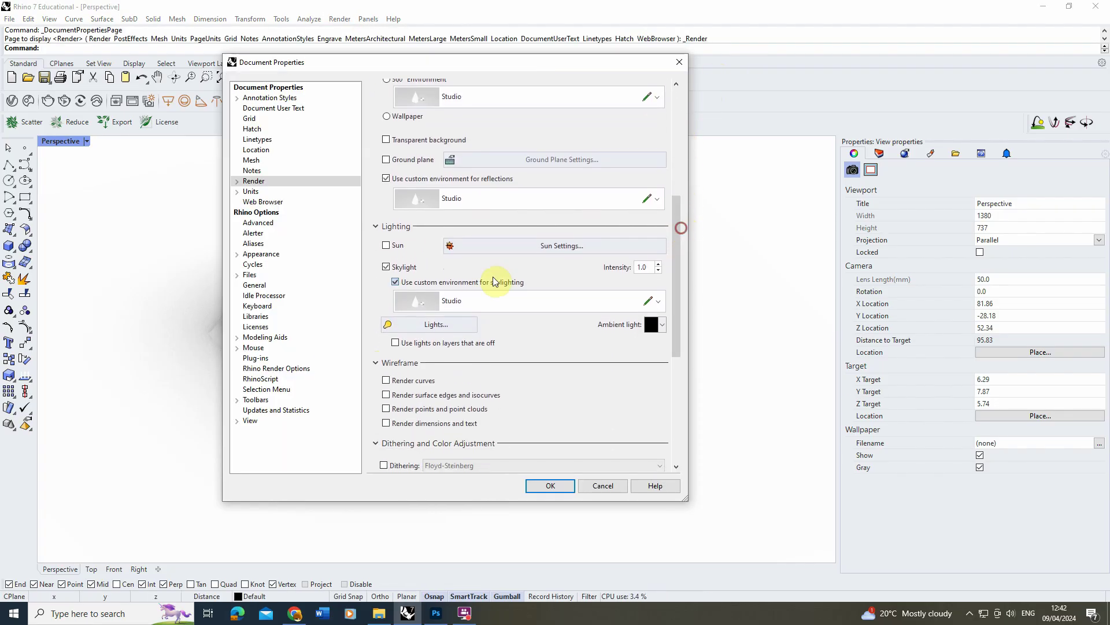
click(388, 267)
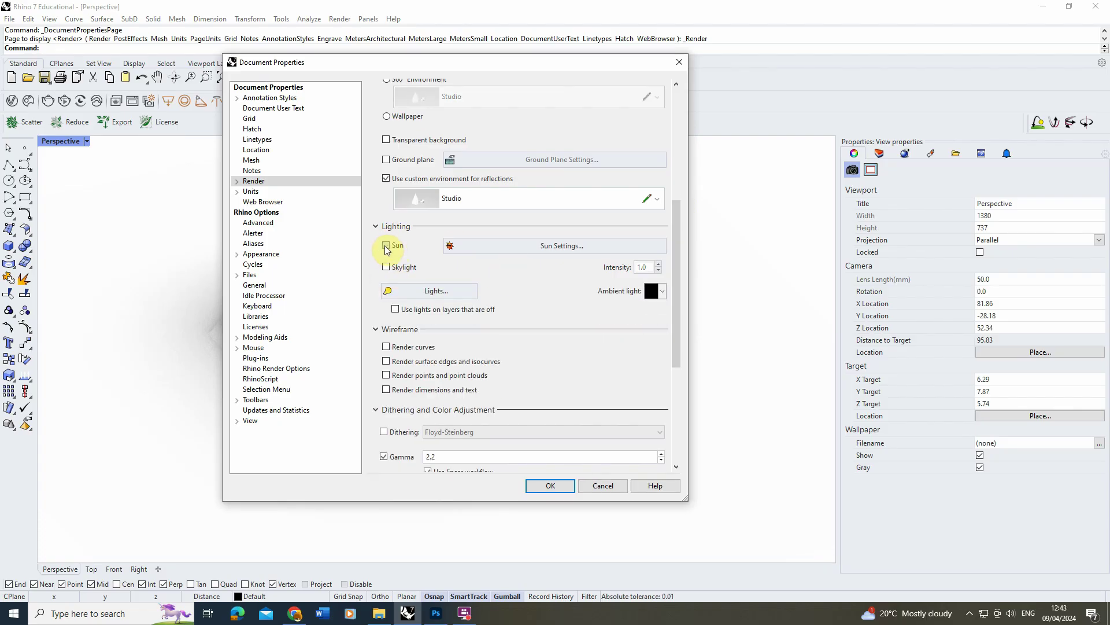
click(386, 246)
click(550, 488)
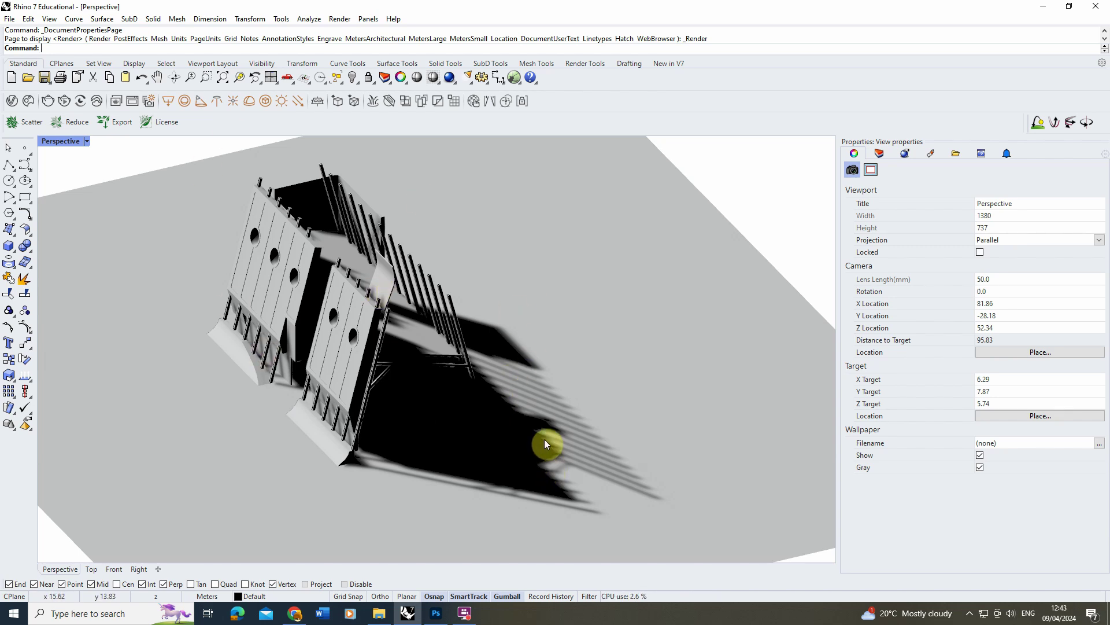
Step: Enable flat shading in the shading settings of the Copy of Rendered display mode
click(86, 141)
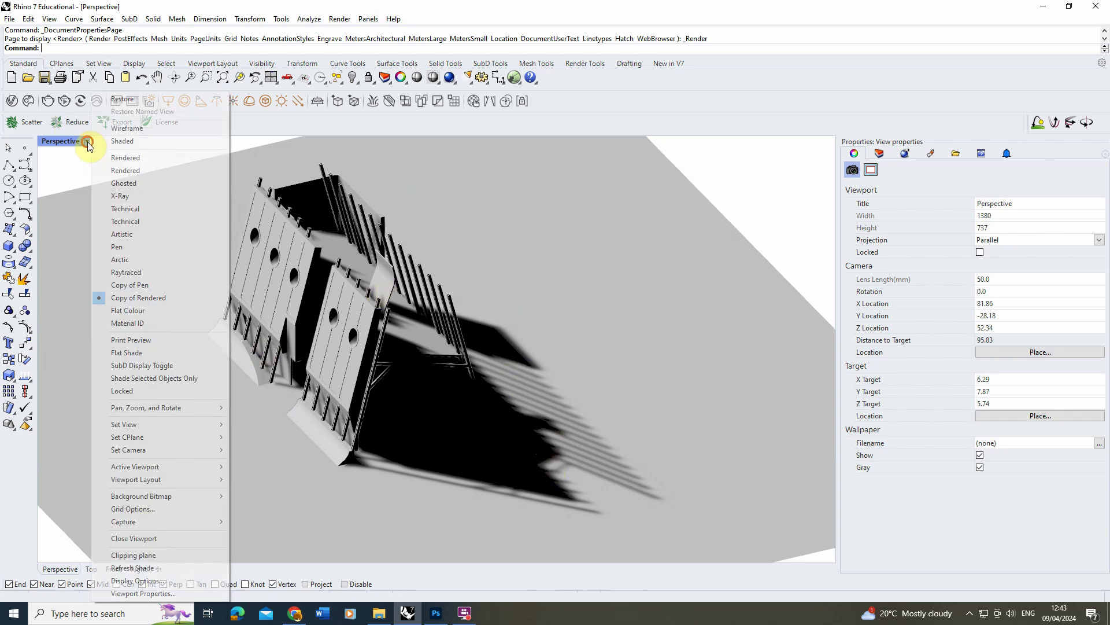
click(137, 580)
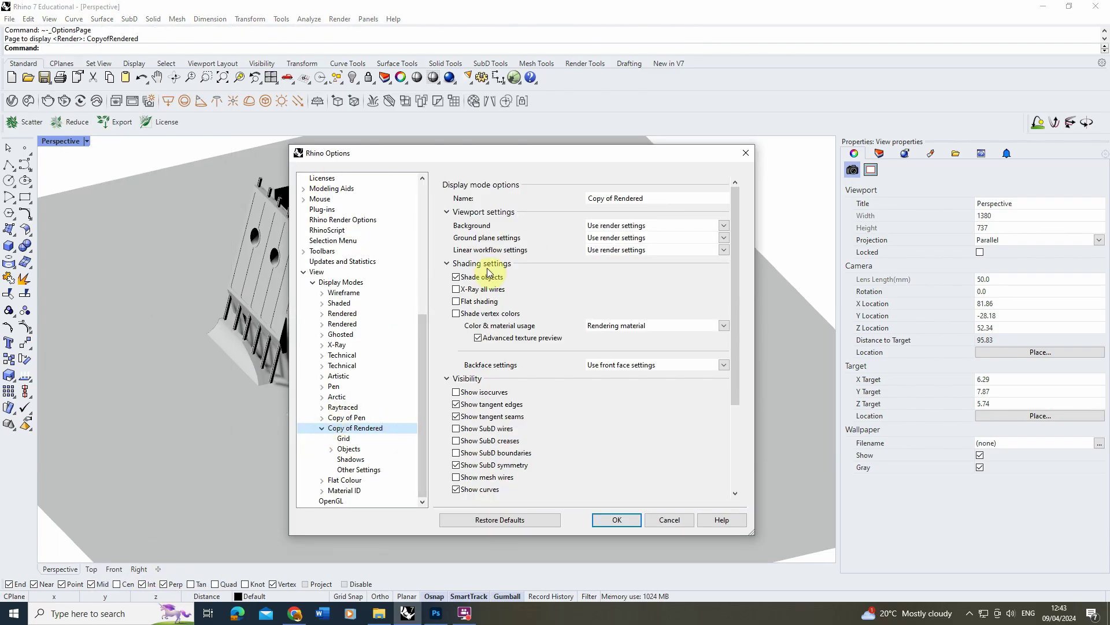
drag(421, 154, 680, 115)
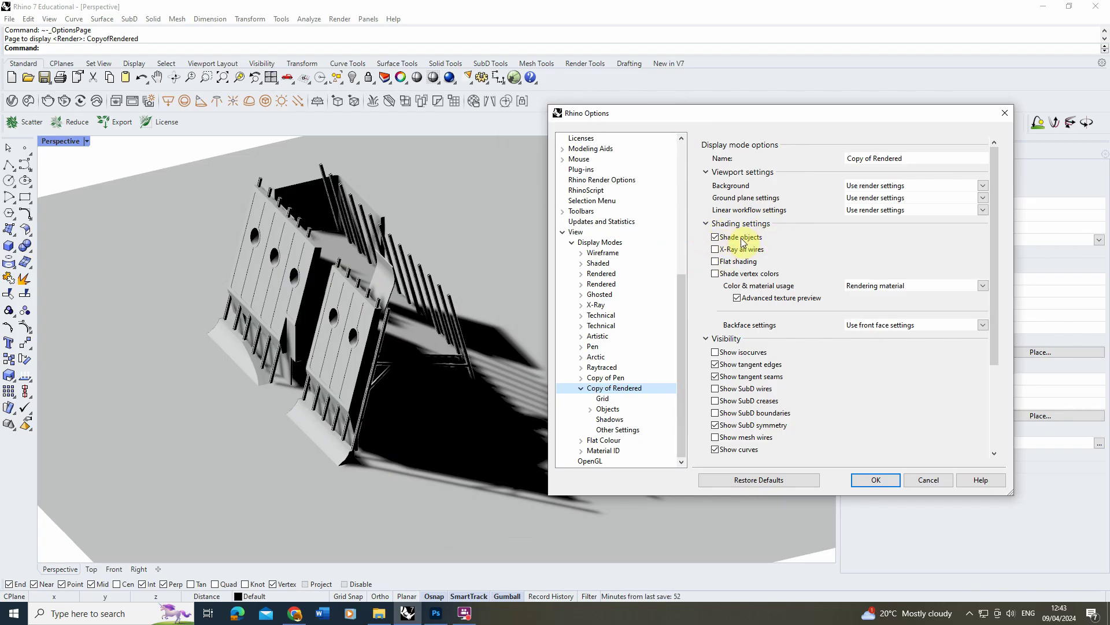
click(715, 262)
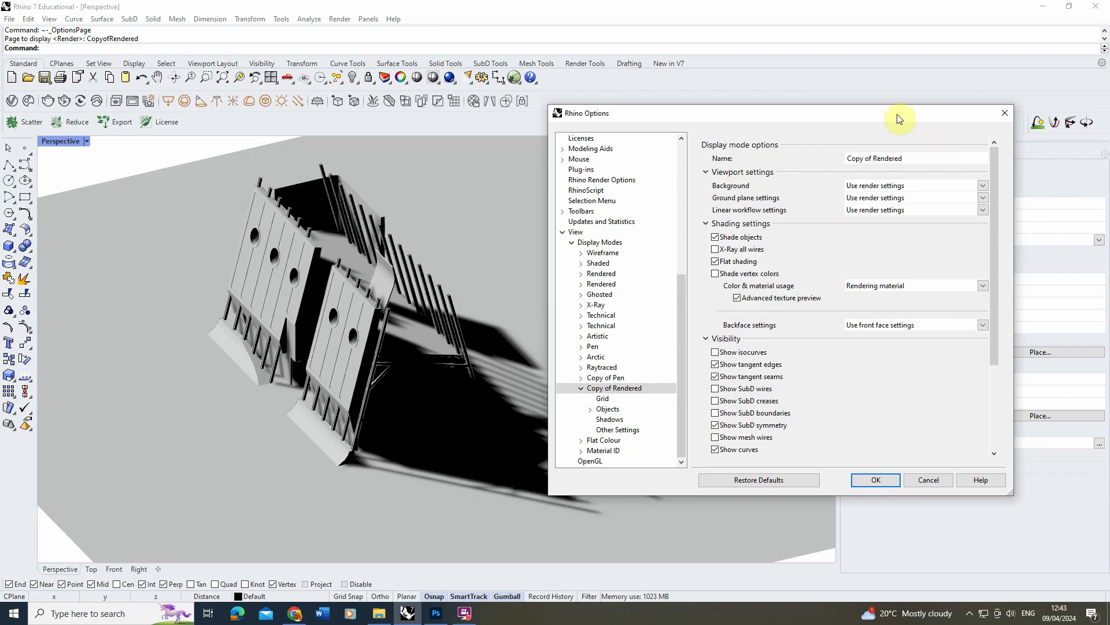
drag(900, 119, 662, 123)
click(643, 487)
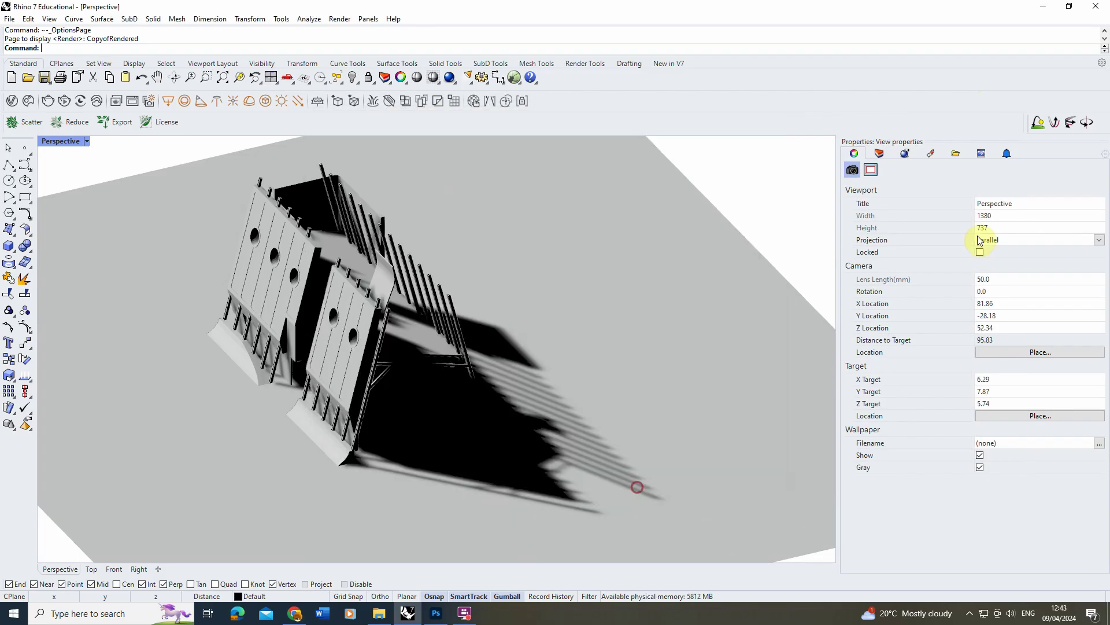
Step: Create a Physically Based material and set its base color to red
click(933, 155)
click(849, 188)
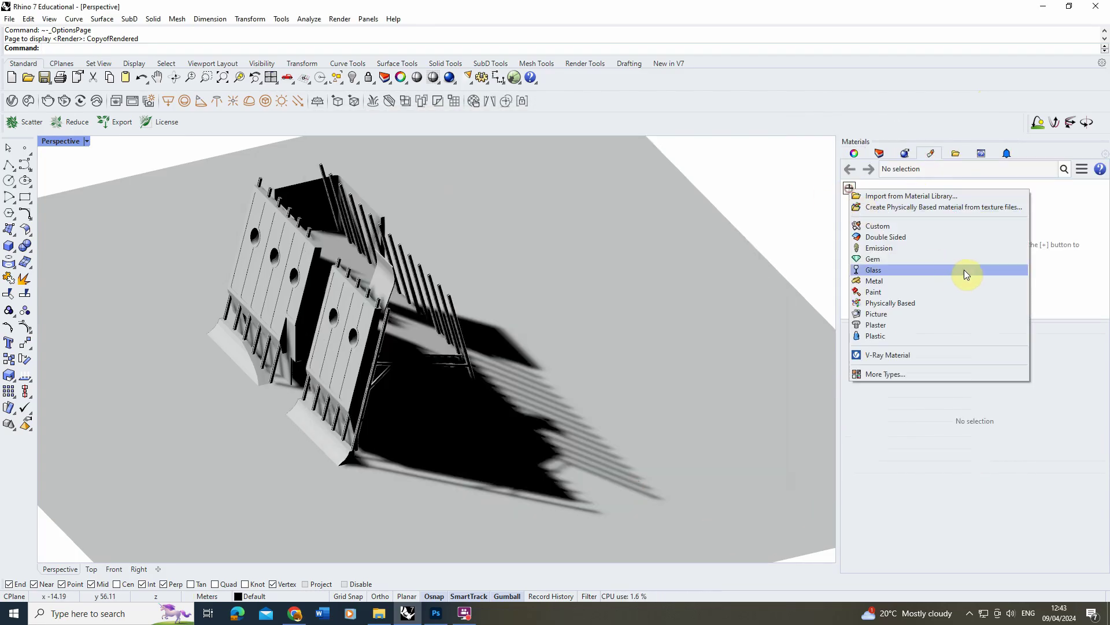
click(906, 302)
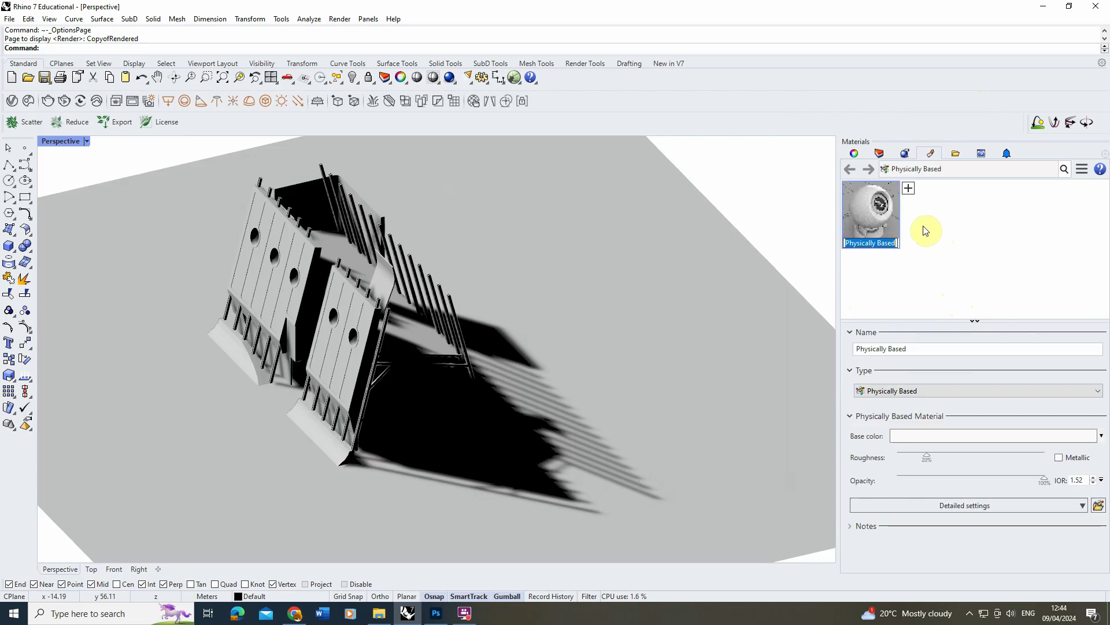
click(972, 436)
click(882, 257)
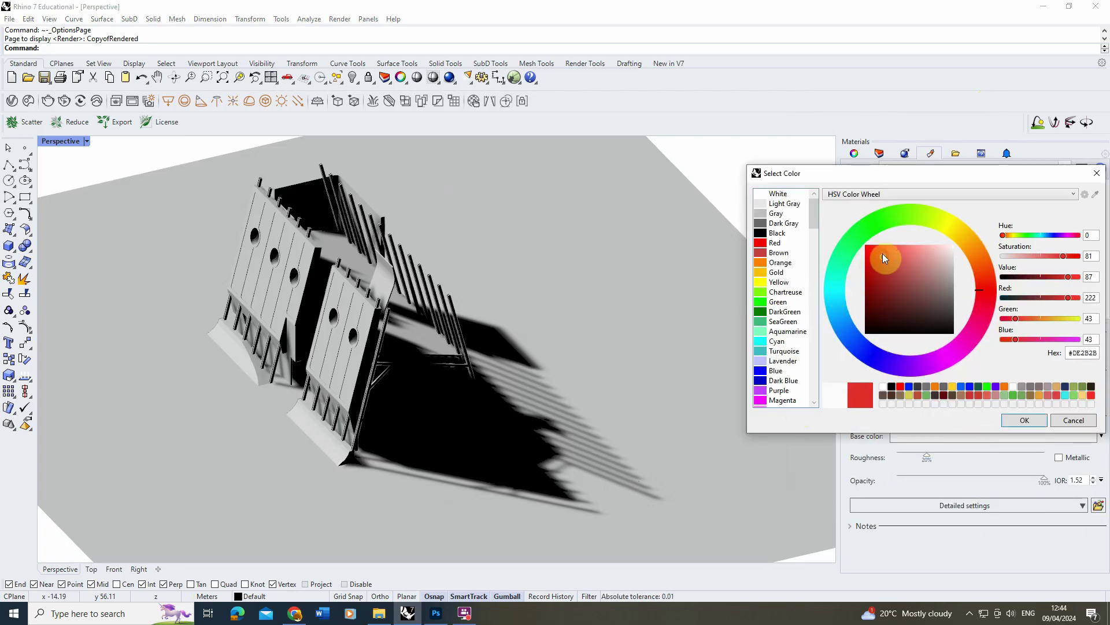
click(1038, 420)
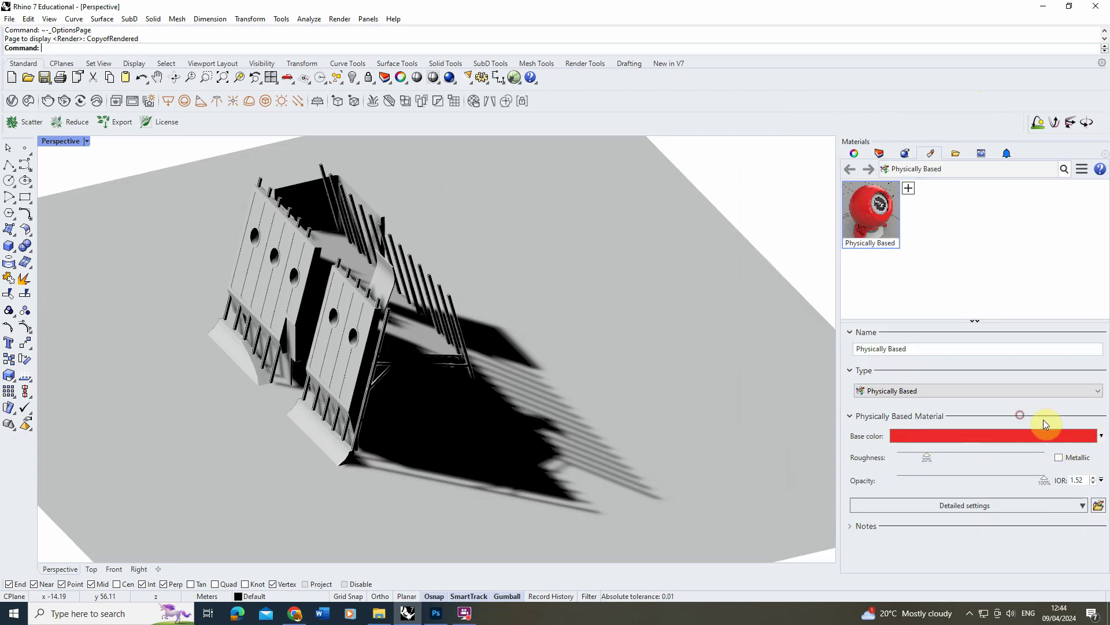
Step: Assign the red Physically Based material to the front plank wall with two round openings
click(879, 154)
click(930, 153)
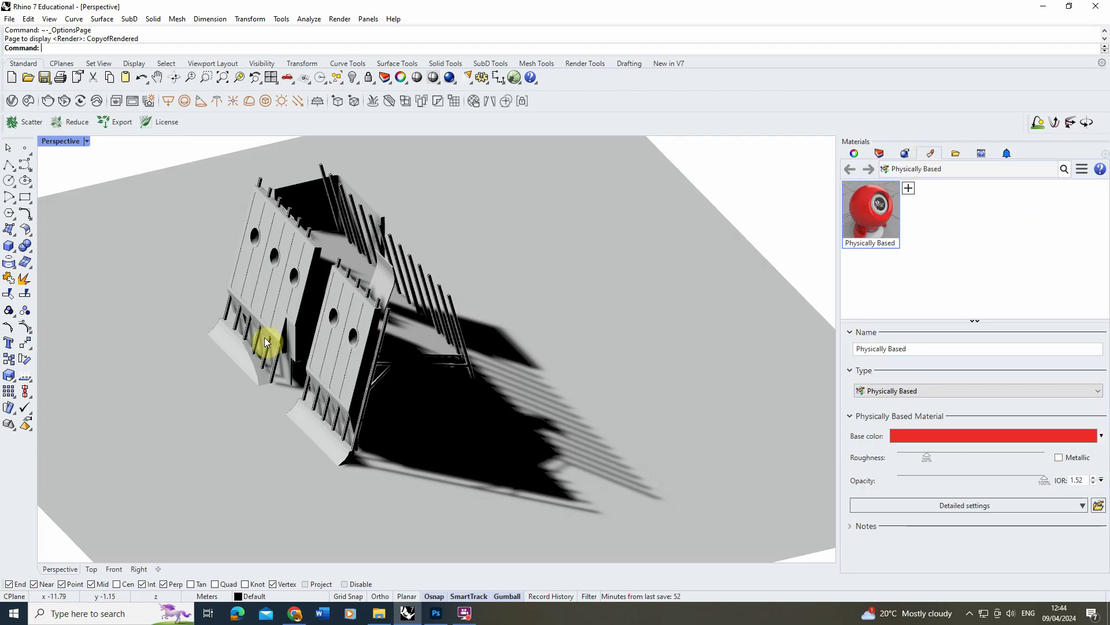
click(345, 295)
right_click(873, 214)
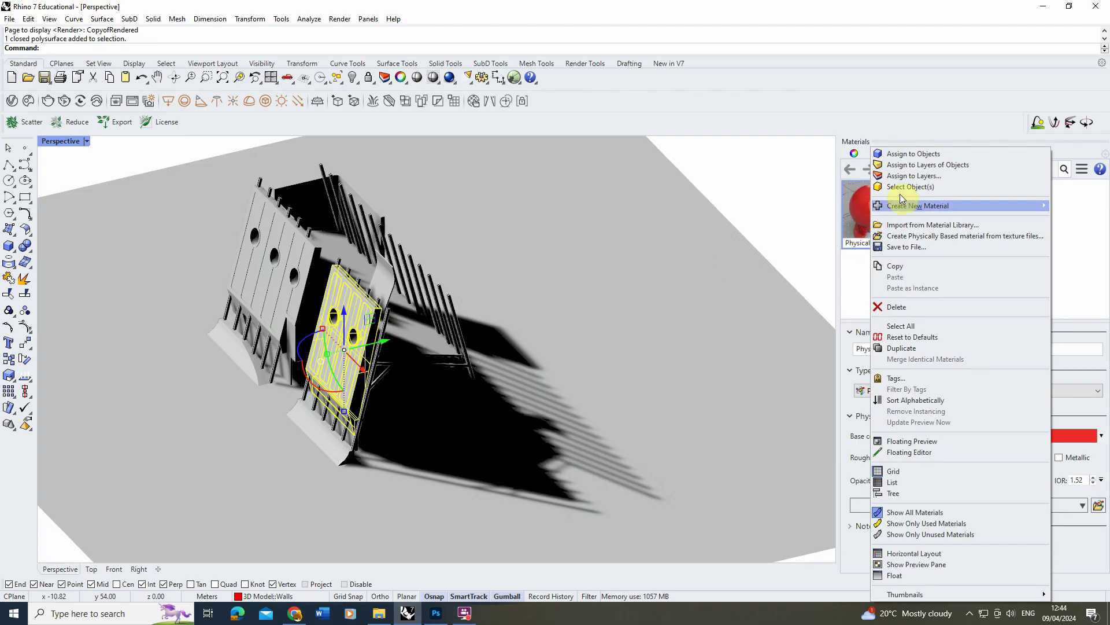
click(904, 156)
click(743, 181)
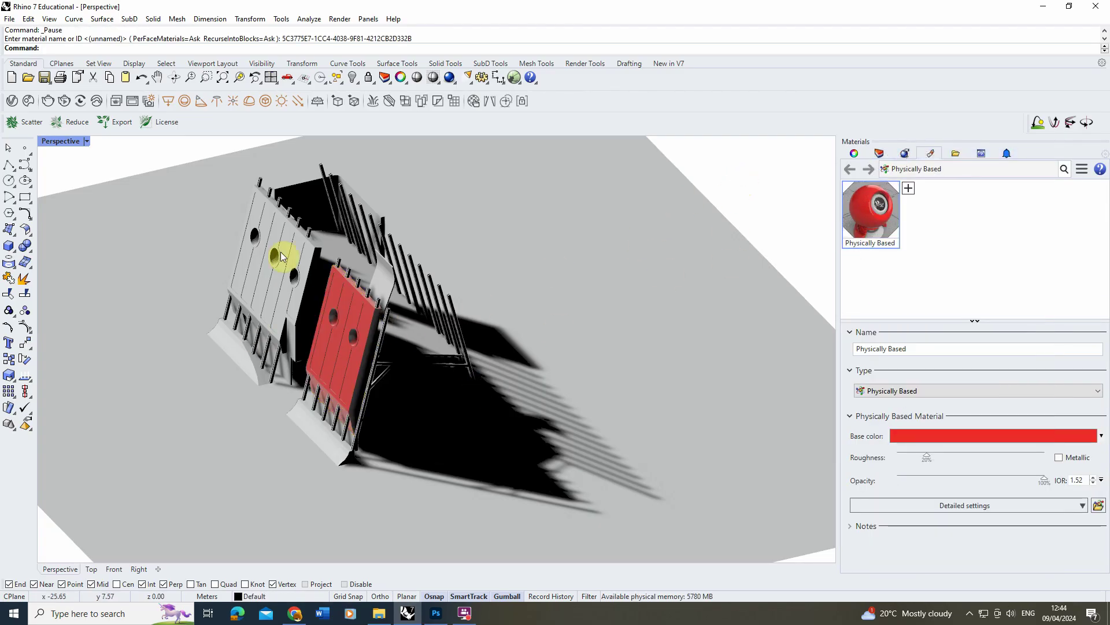
Step: Set the Copy of Rendered display mode's color and material usage to a single color for all objects, and make that color white
click(87, 141)
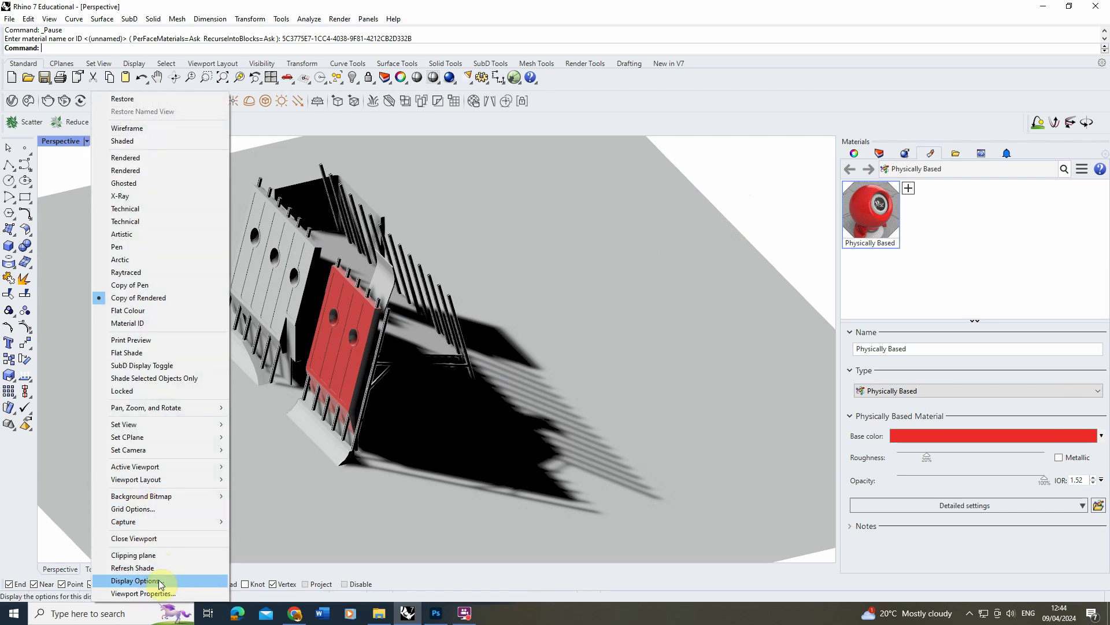
click(164, 581)
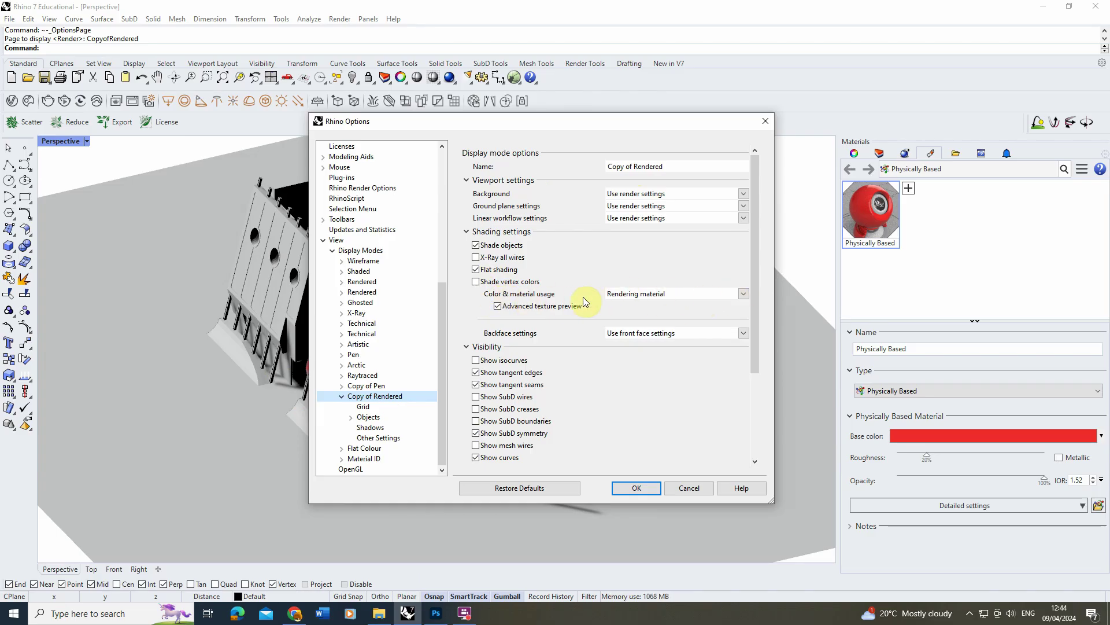
click(744, 293)
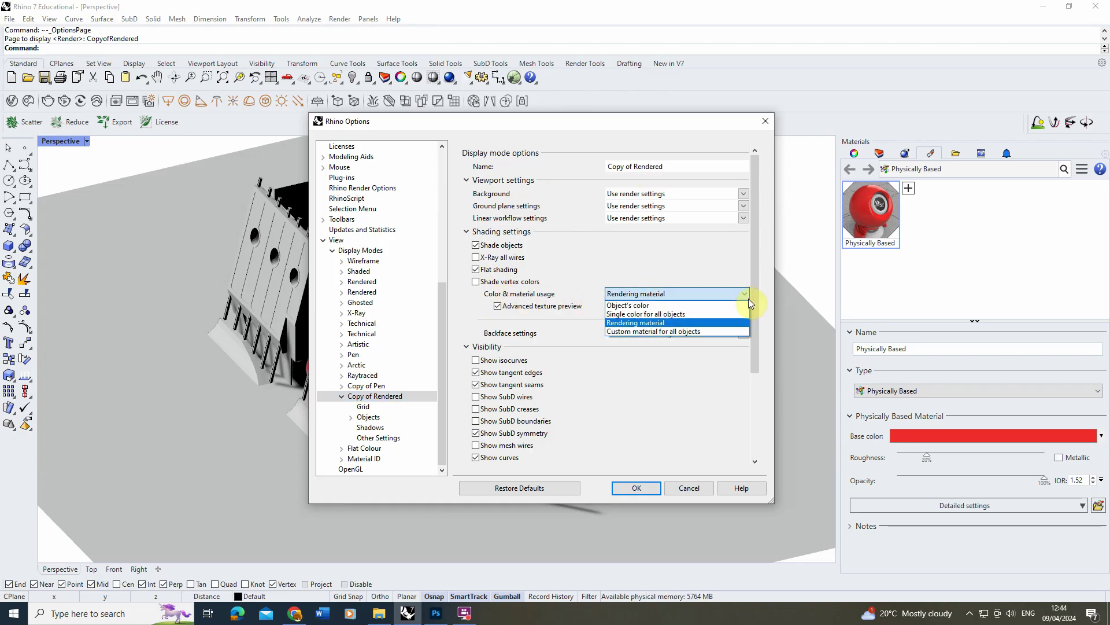
click(655, 315)
drag(523, 121, 665, 106)
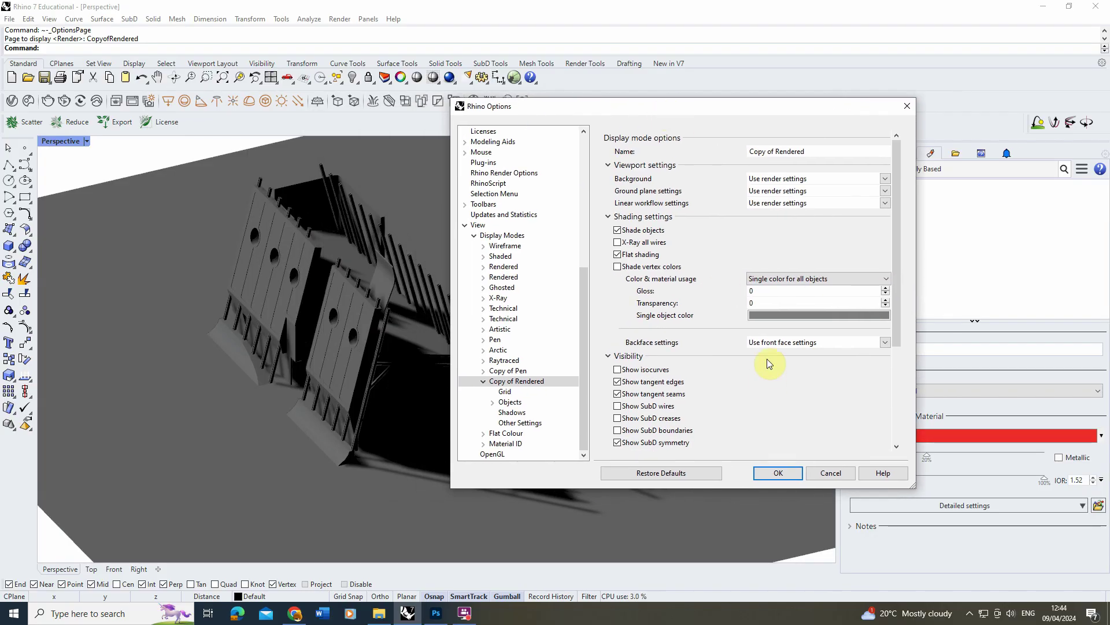
click(773, 314)
click(580, 276)
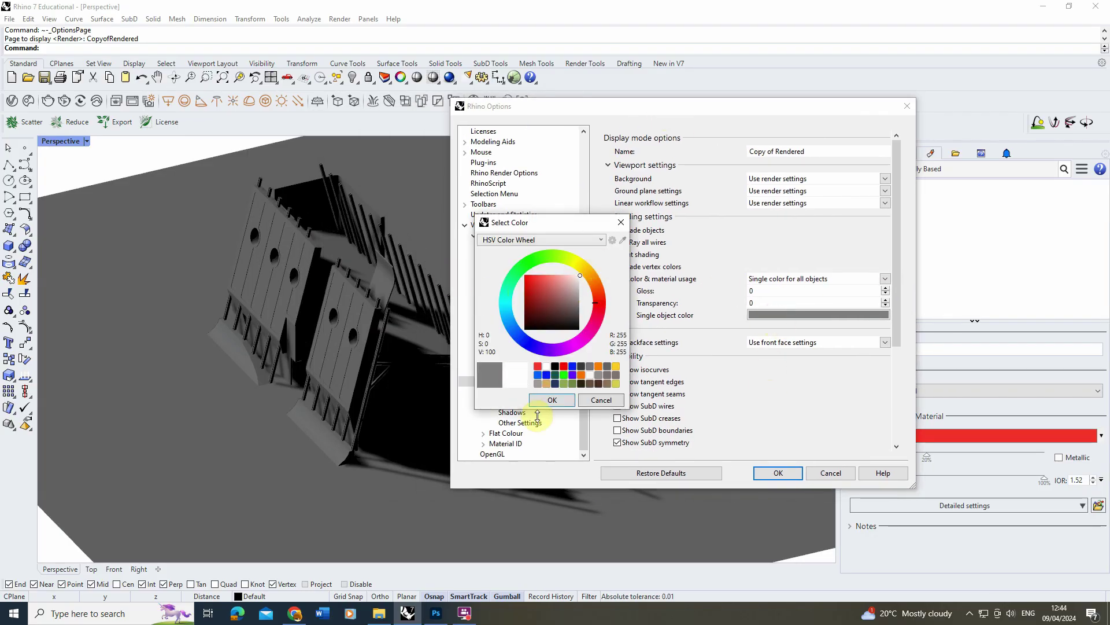
click(553, 399)
drag(567, 104, 631, 116)
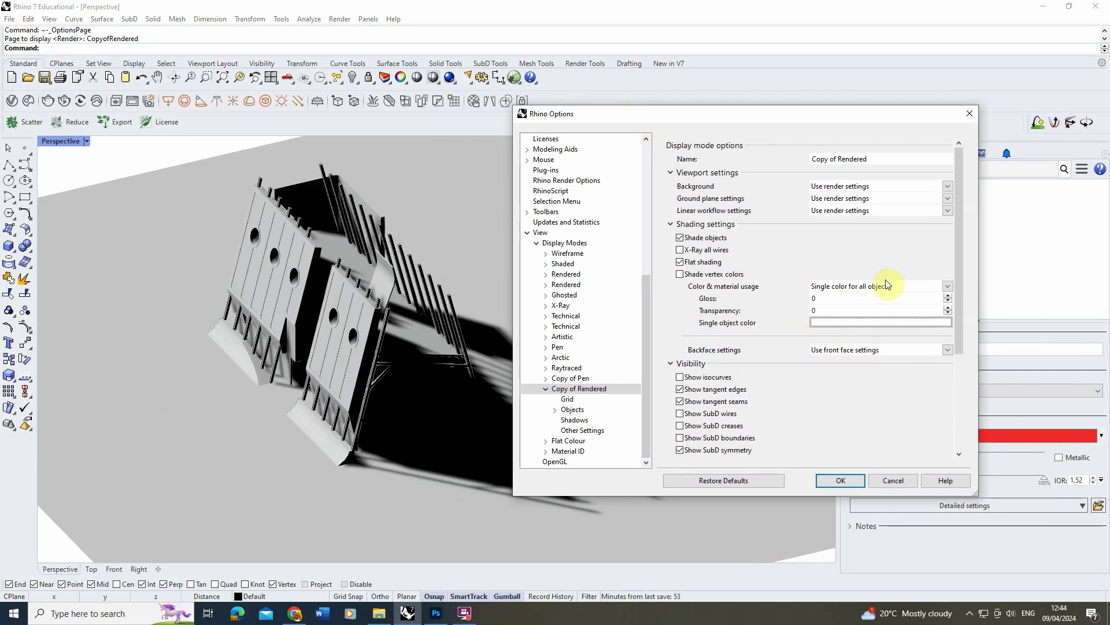
Step: Switch the color and material usage to Rendering material for comparison, and return it to Single color for all objects
click(949, 288)
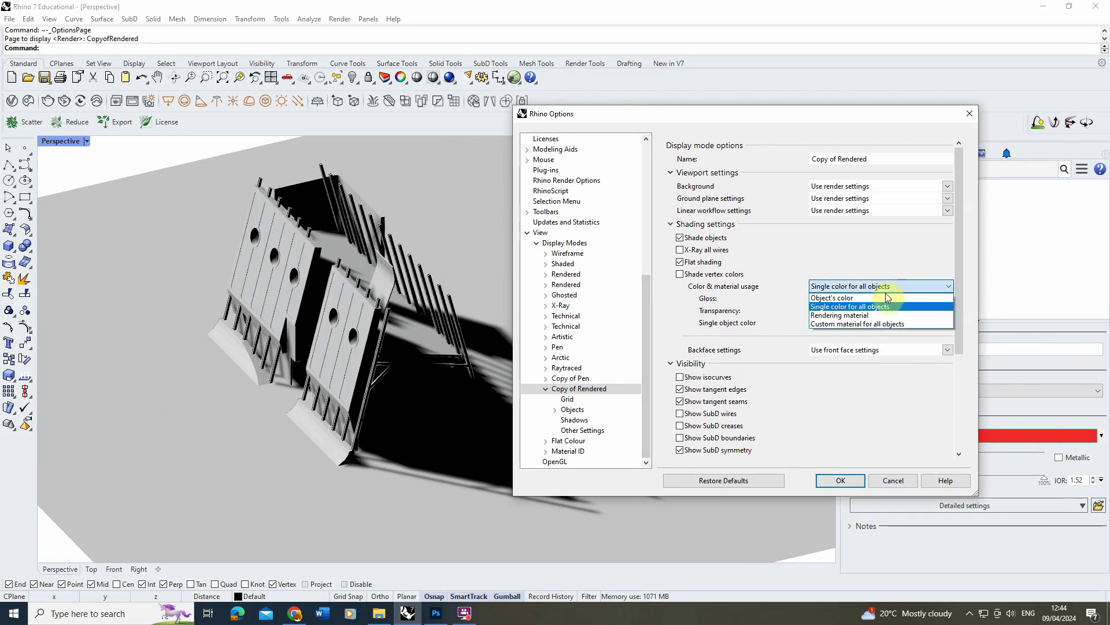
click(839, 315)
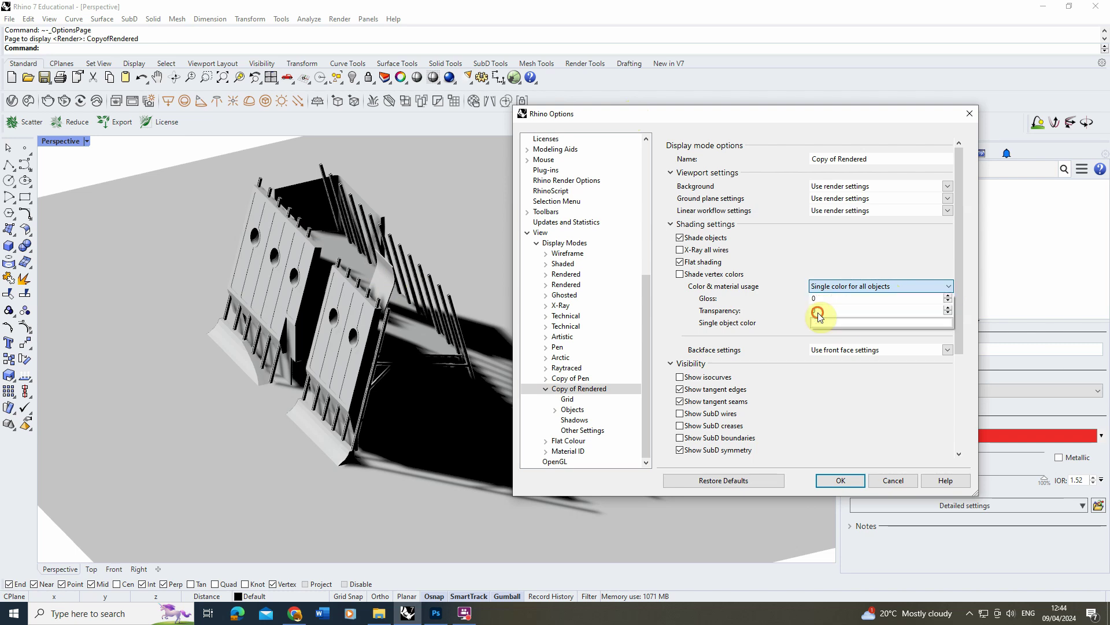
click(879, 287)
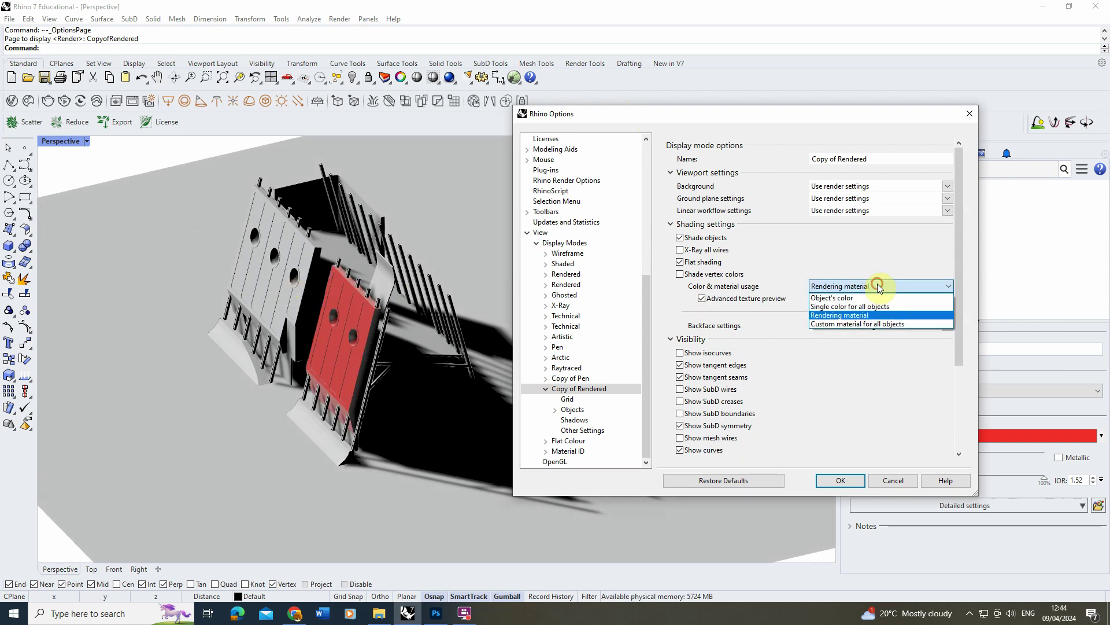
click(838, 306)
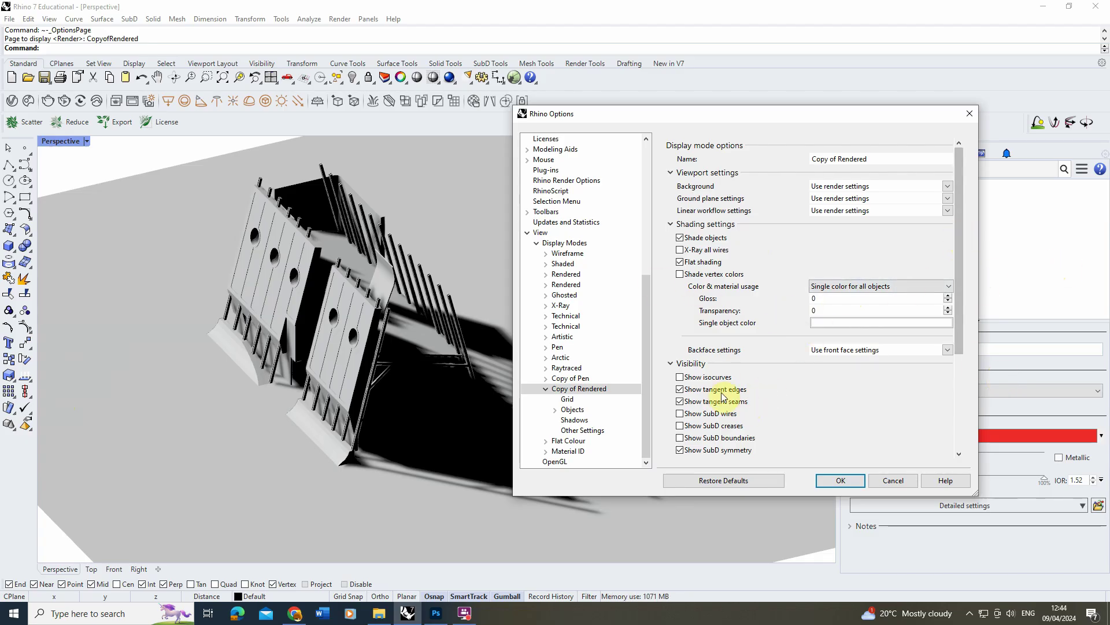
Step: Review the display mode's visibility and lighting options and its object settings for points, curves, surfaces, SubD and meshes
drag(960, 300, 961, 384)
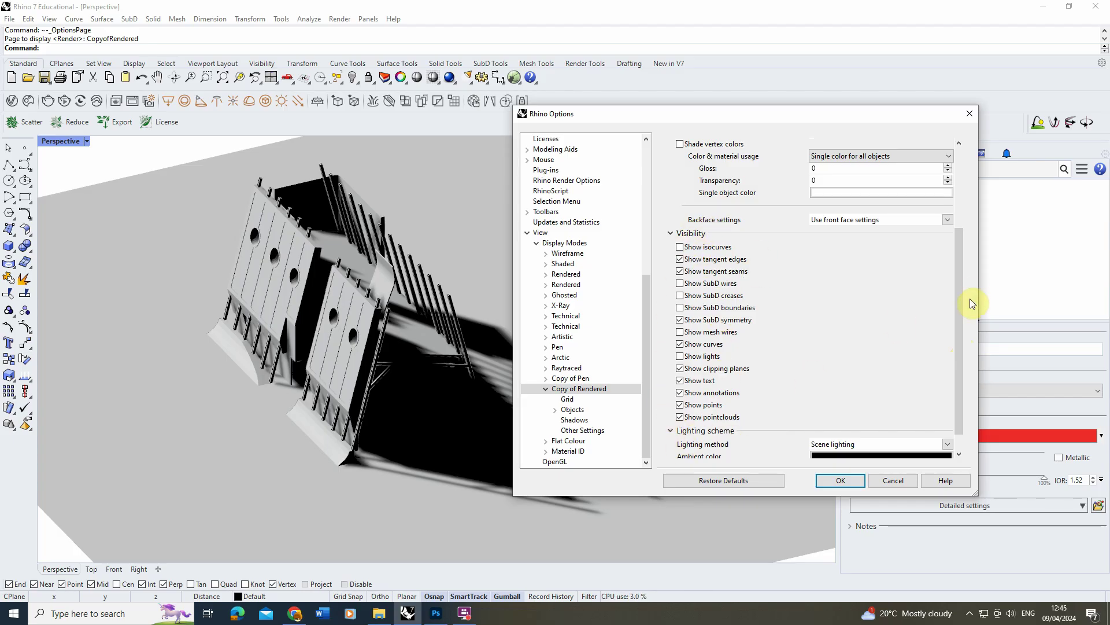
drag(962, 276, 957, 358)
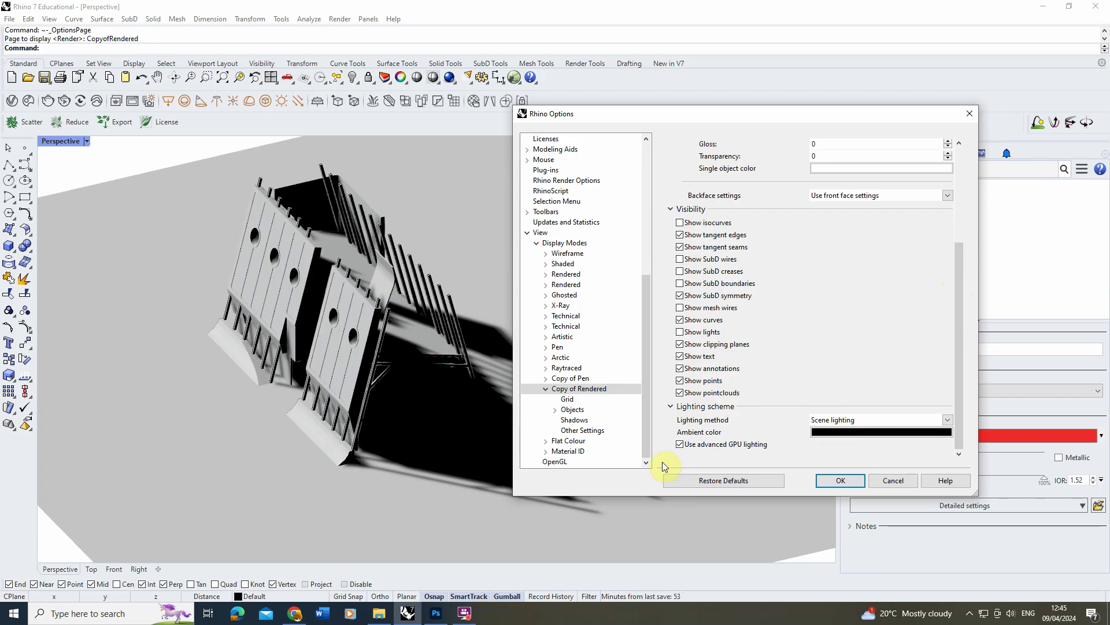
click(571, 411)
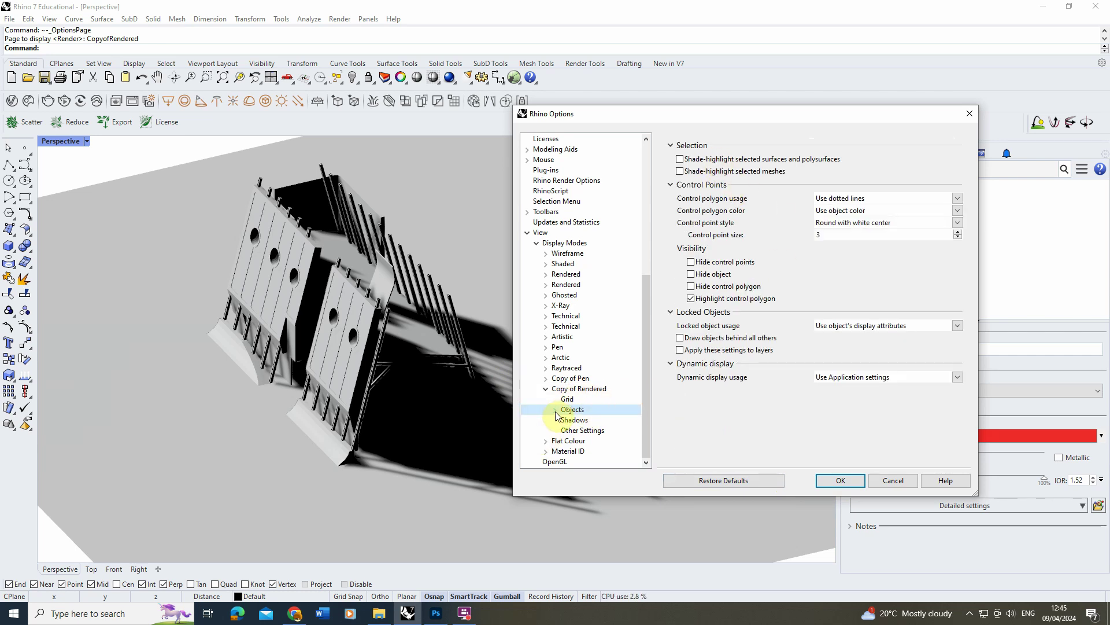
click(556, 410)
scroll(544, 405, down, 1)
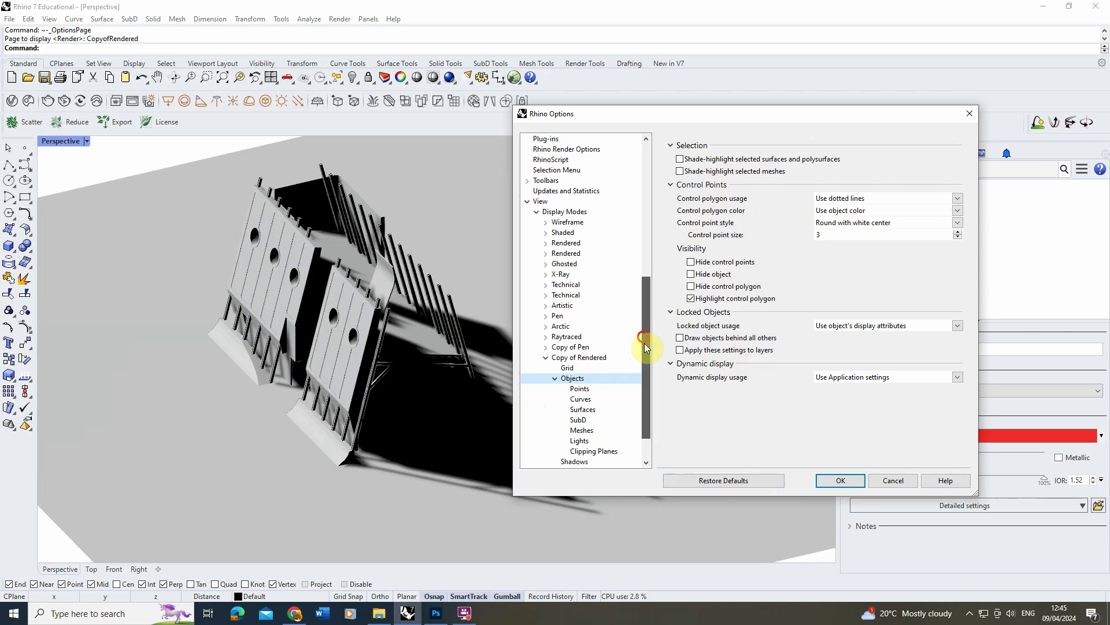
click(580, 369)
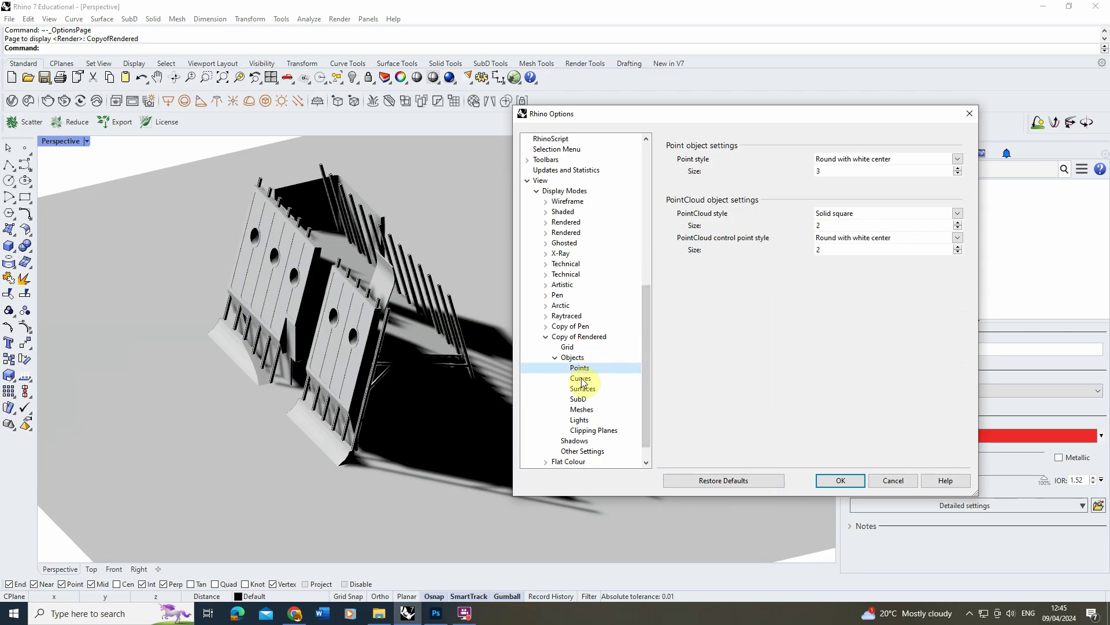
click(584, 377)
click(582, 388)
click(580, 399)
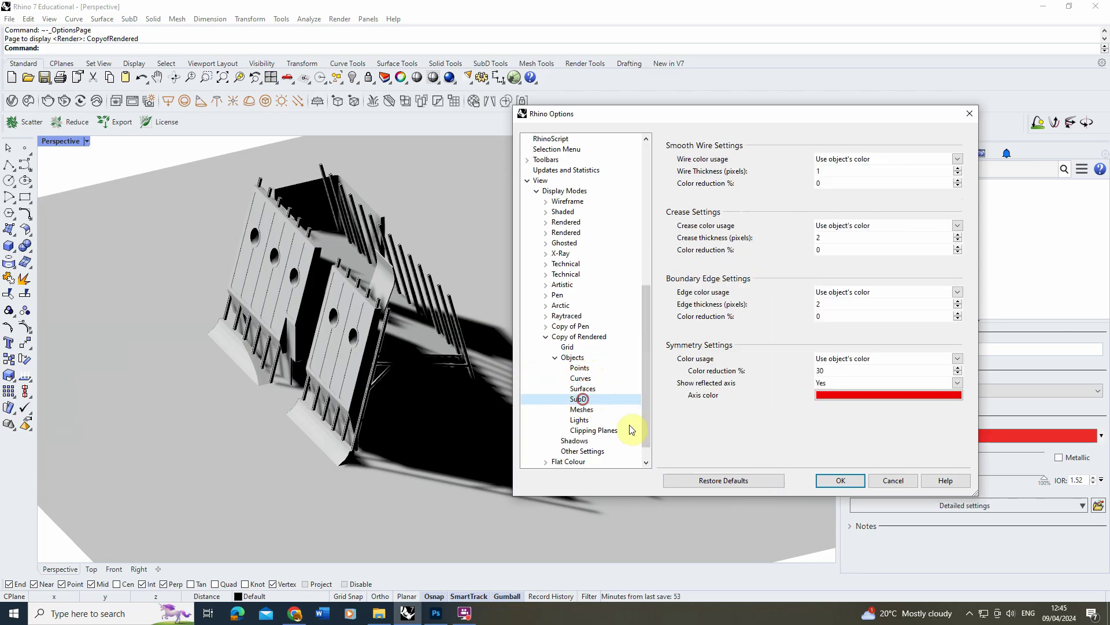
click(583, 409)
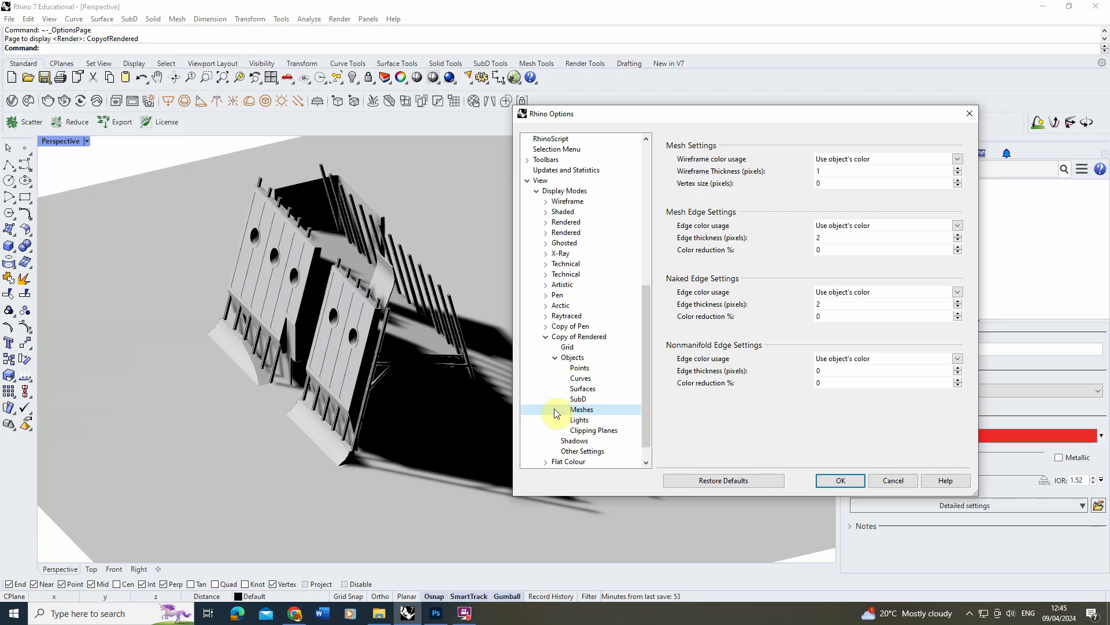
Step: Set the display mode's surface edges to use a single color for all edges, and make it white
click(582, 389)
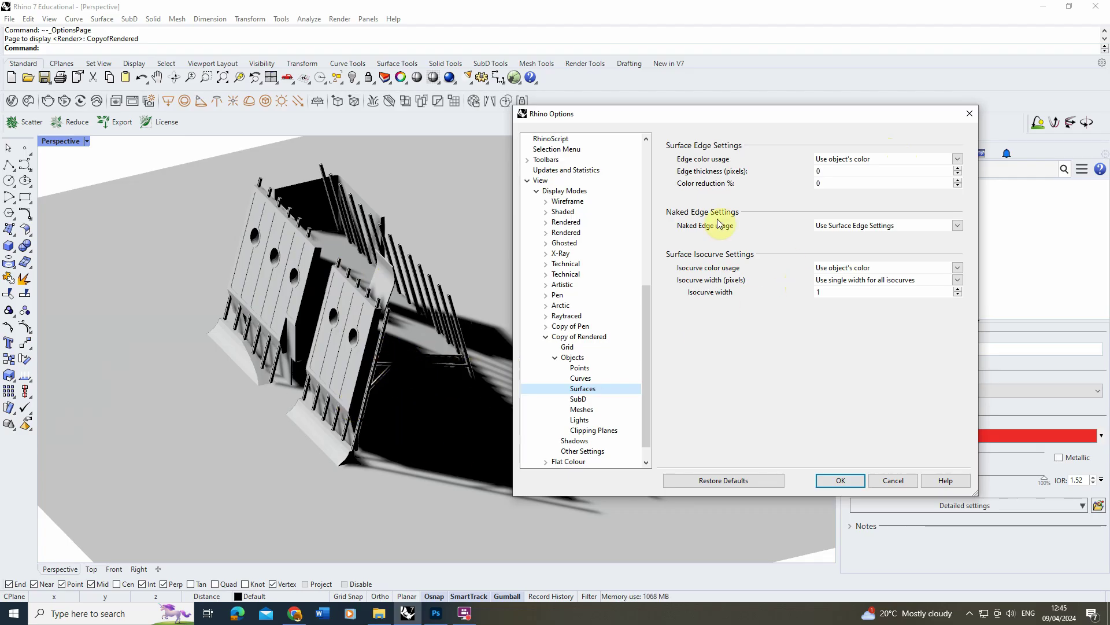
click(959, 158)
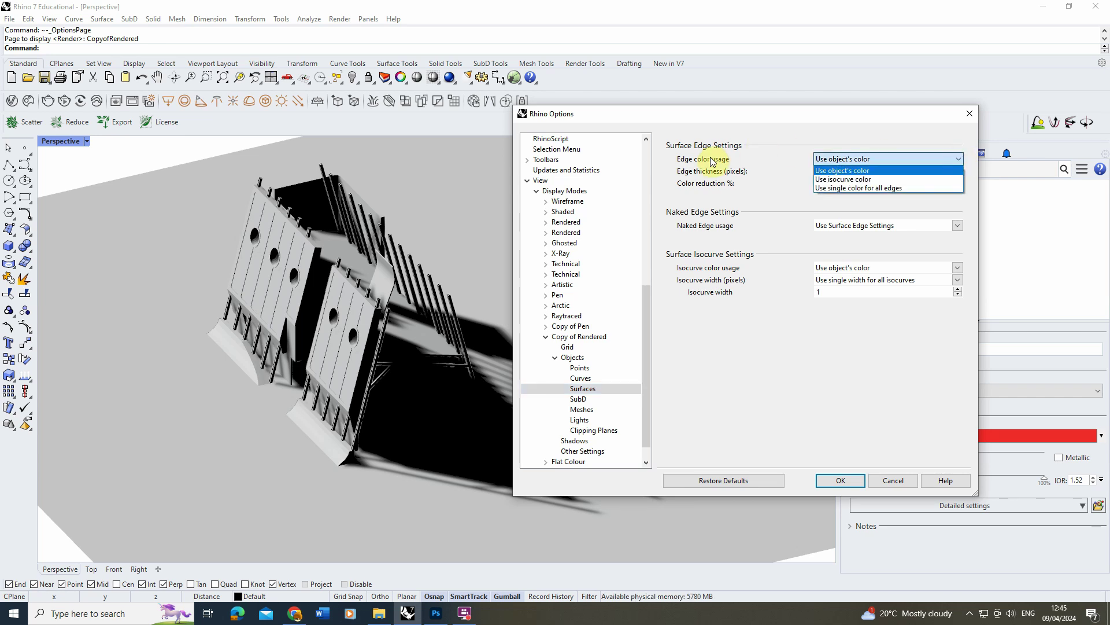
click(848, 188)
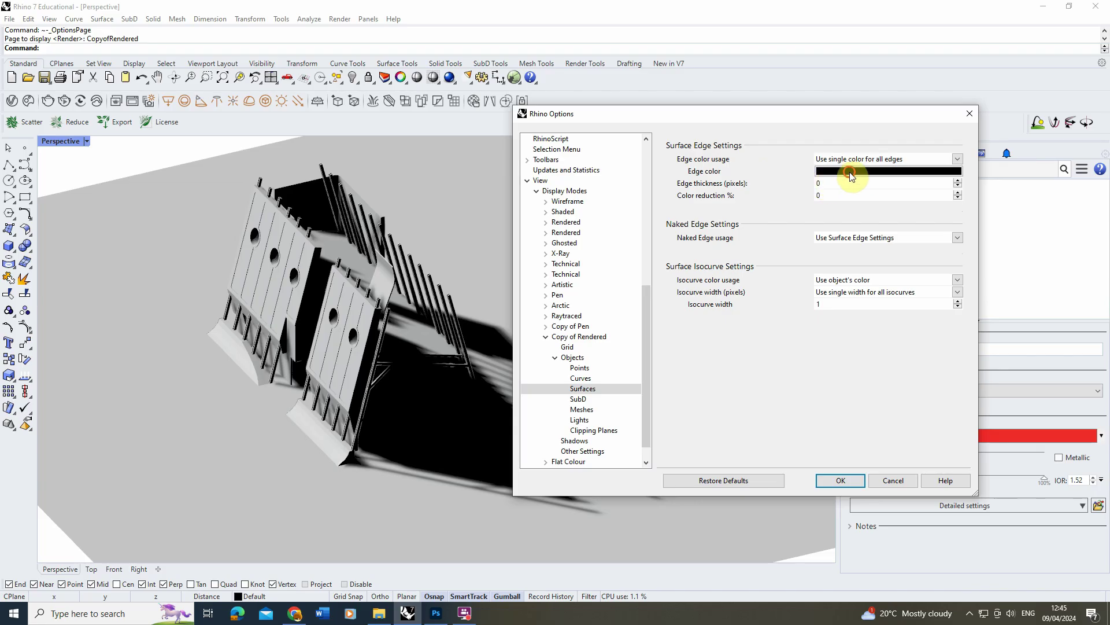
click(832, 171)
click(552, 400)
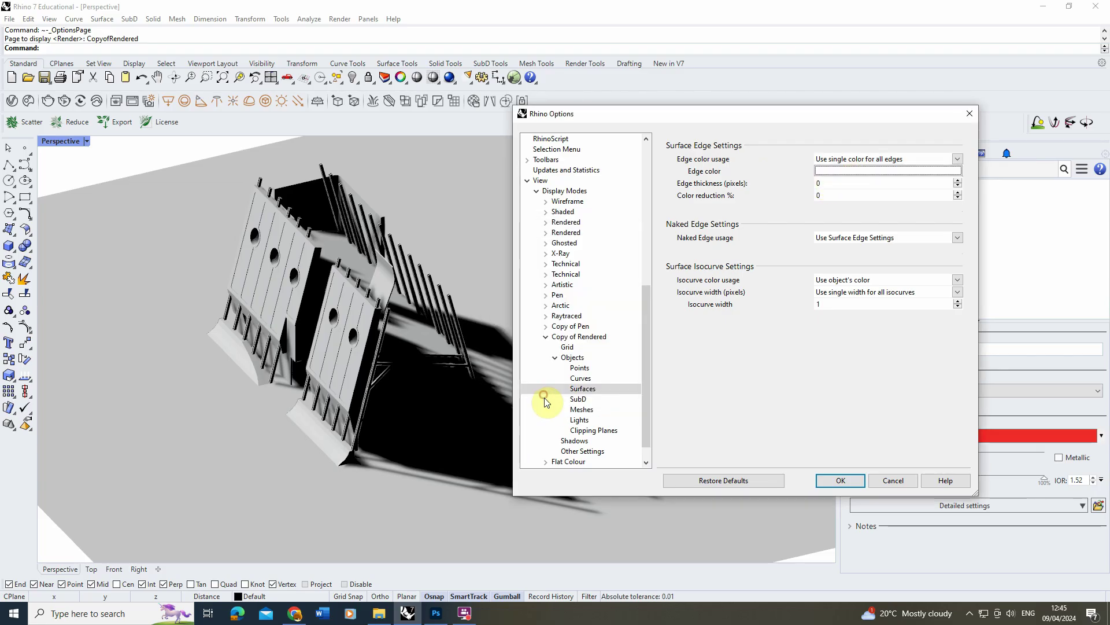
Step: Set the surface edge thickness to 1 pixel and uncover more of the model behind the options dialog
click(958, 182)
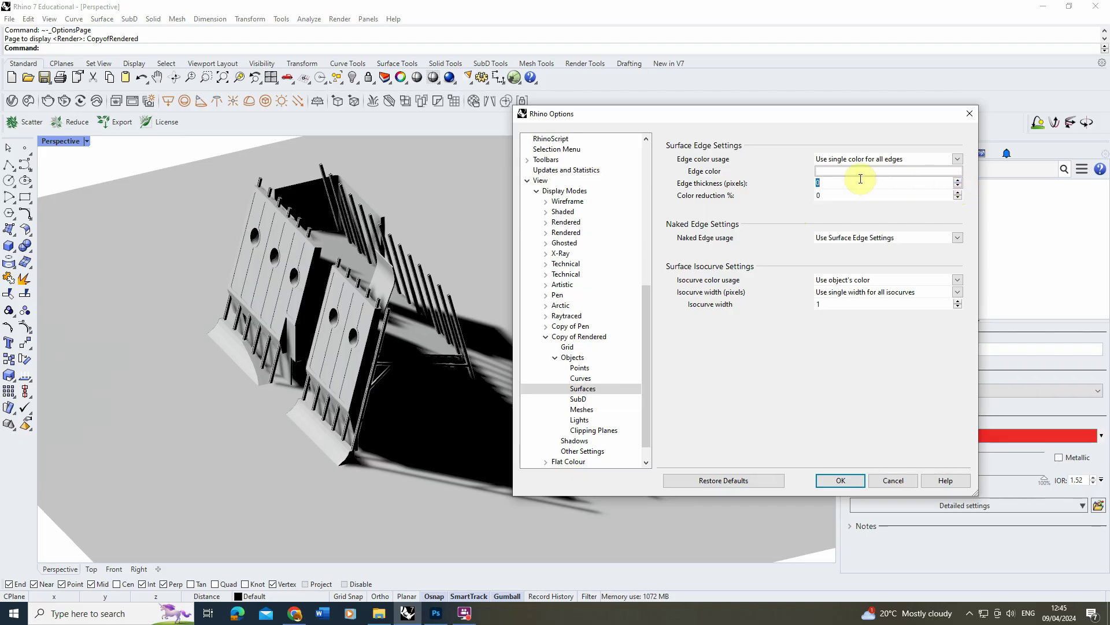
text(1)
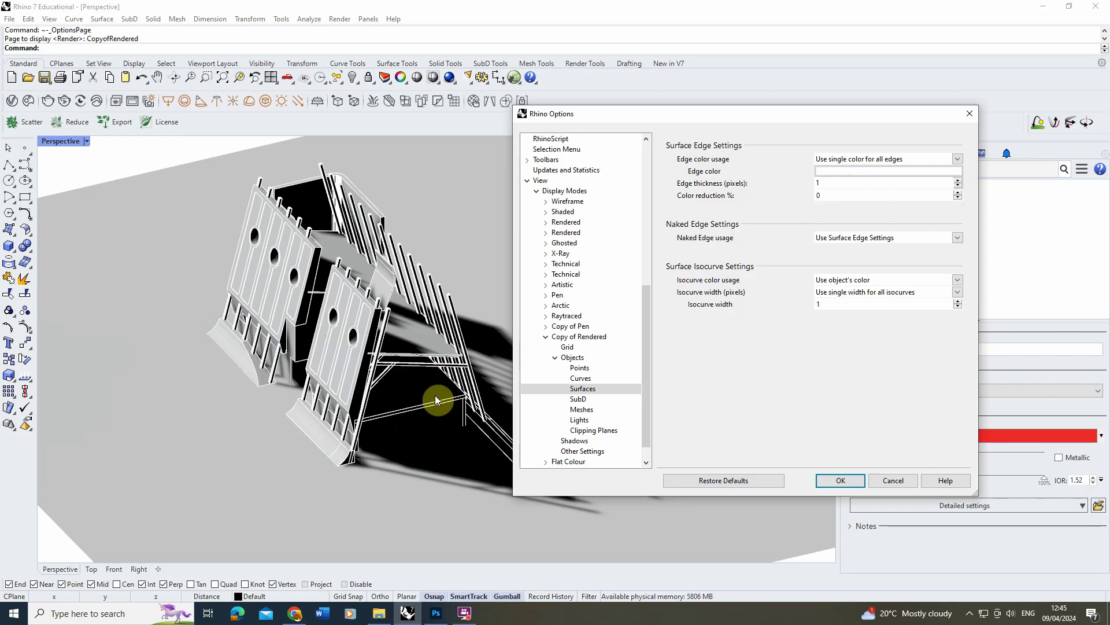
drag(643, 113, 735, 111)
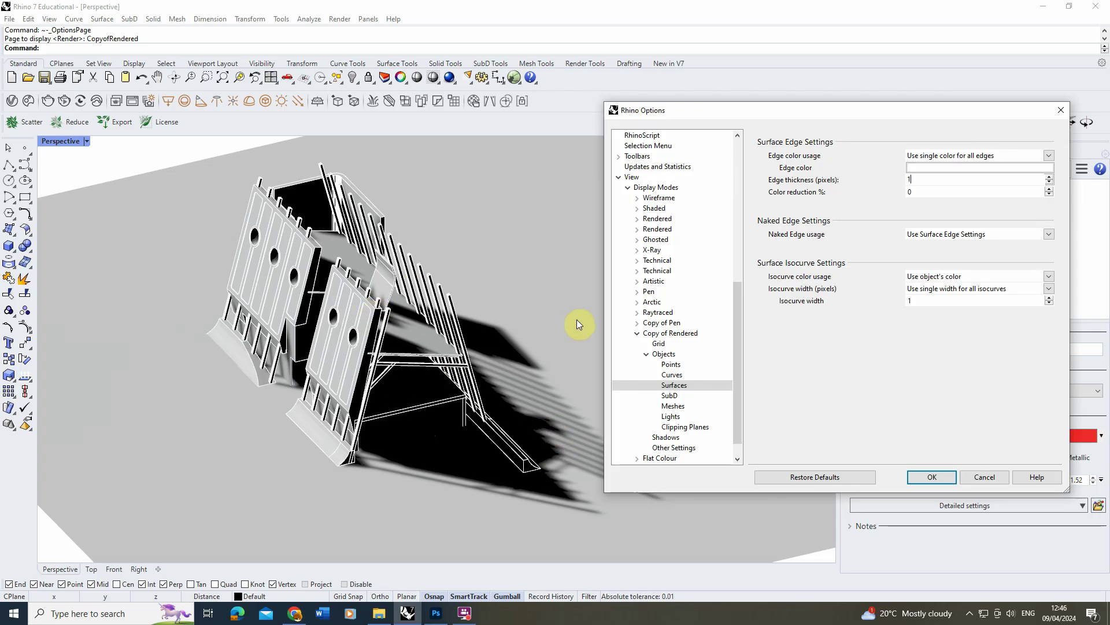
Step: Try a grey surface edge color, and set the edge color back to white
click(990, 168)
drag(563, 296, 582, 292)
click(552, 400)
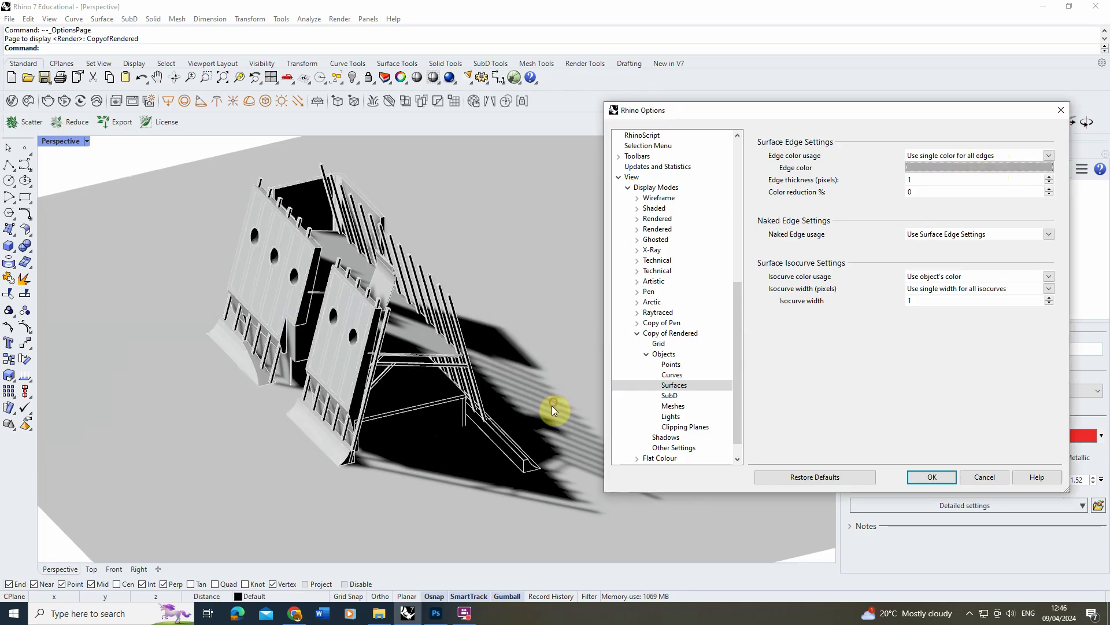
click(949, 168)
drag(578, 281, 580, 275)
click(543, 400)
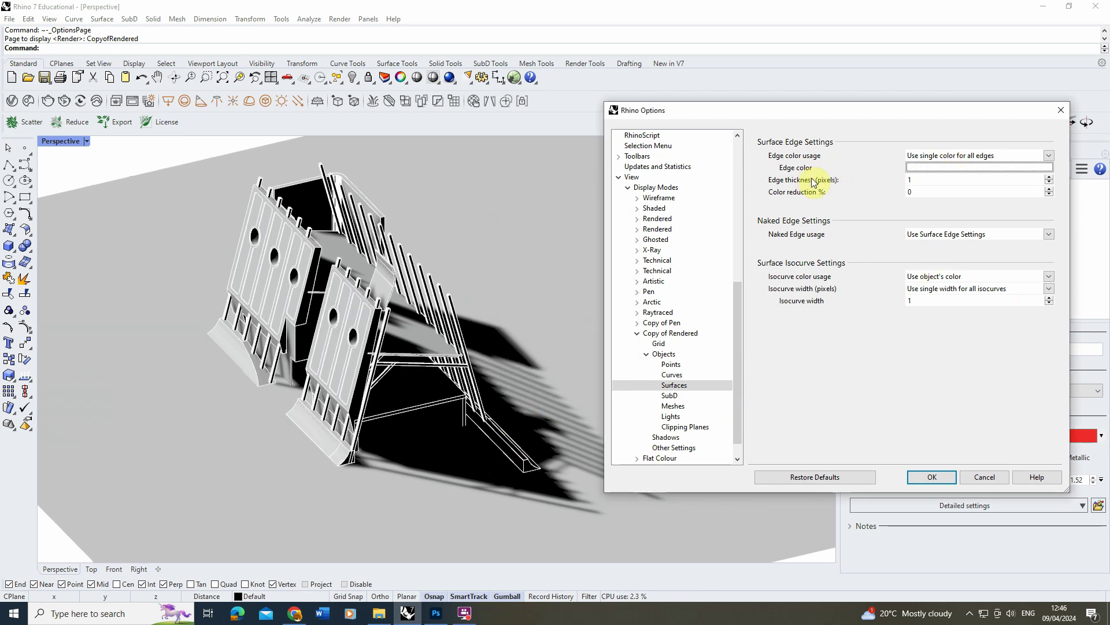
Step: Try a surface edge thickness of 2 pixels, and set it back to 1 pixel
double_click(979, 179)
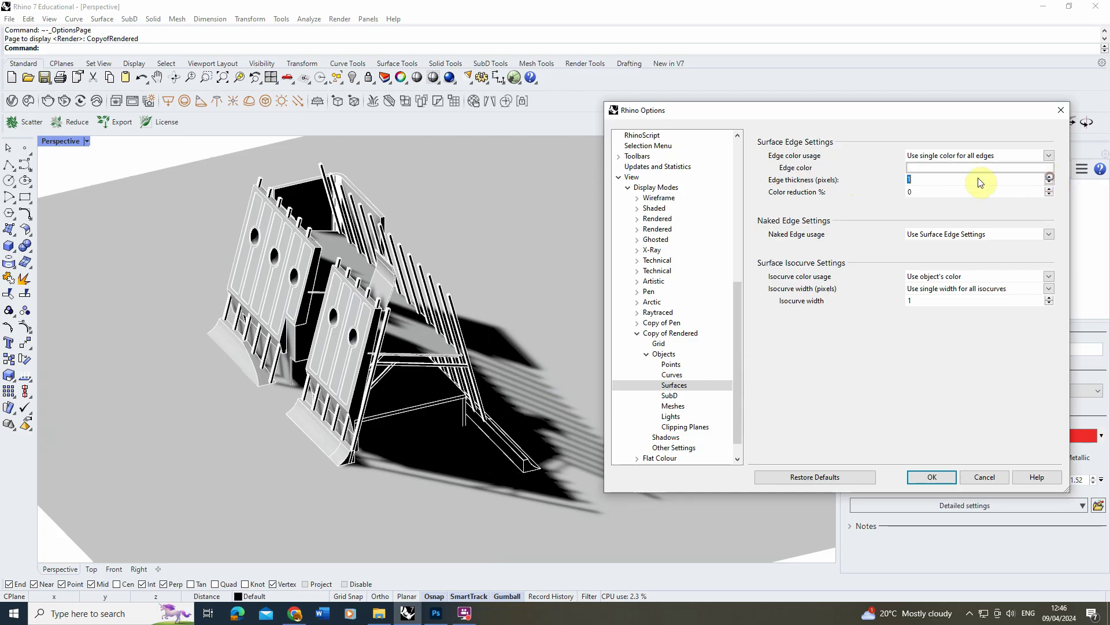
text(2)
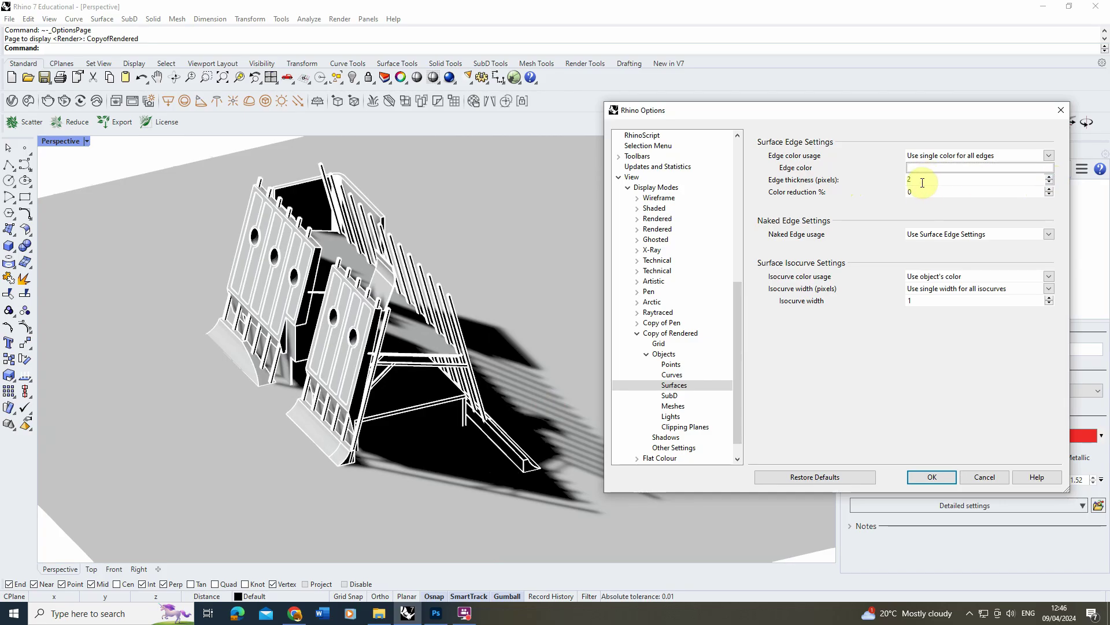
double_click(922, 182)
text(1)
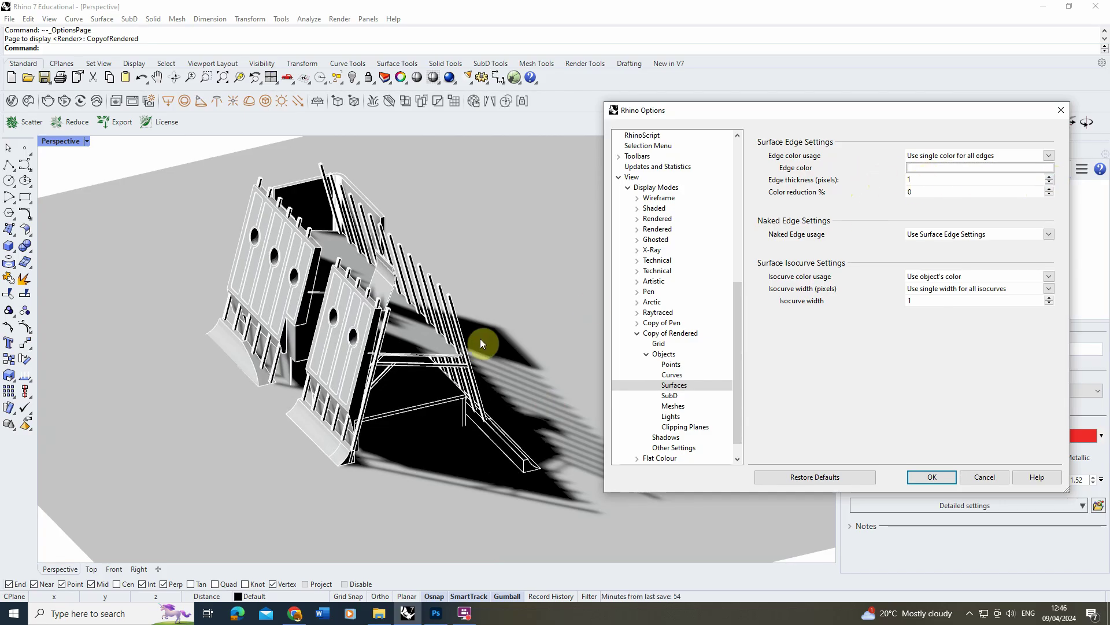
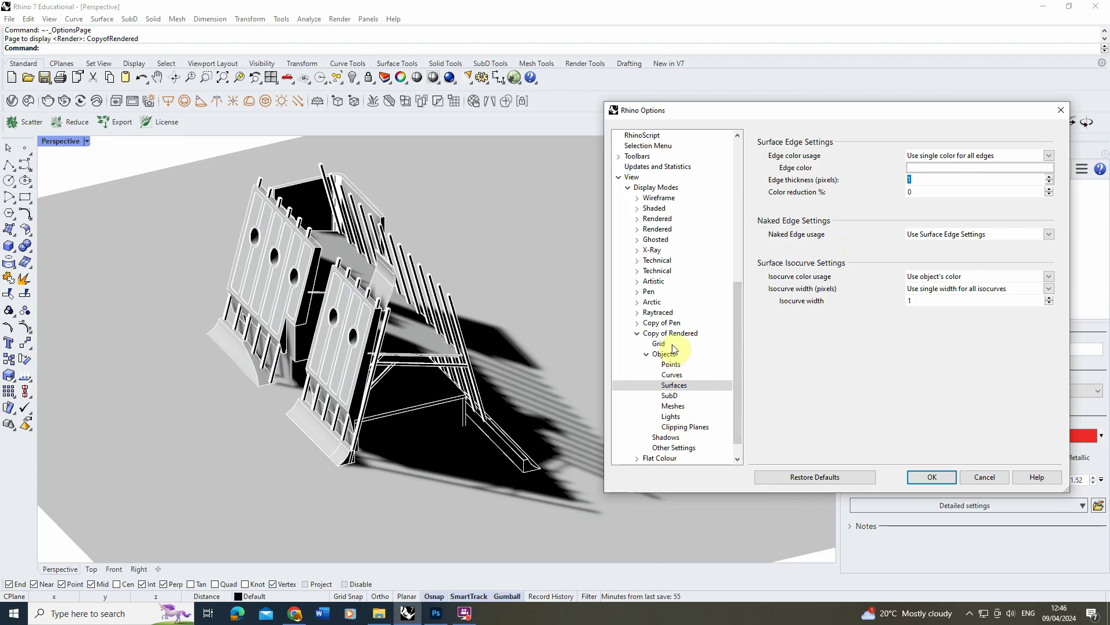
Step: Raise the display mode's video memory usage / shadow size to the maximum for sharper shadows
click(671, 438)
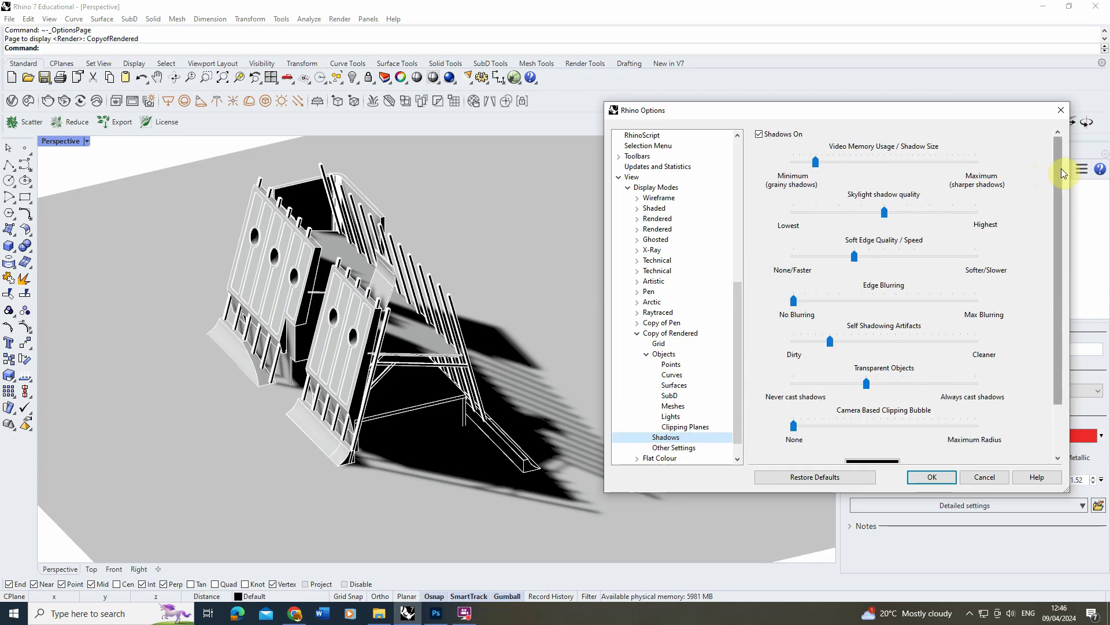
click(879, 163)
click(931, 163)
click(861, 166)
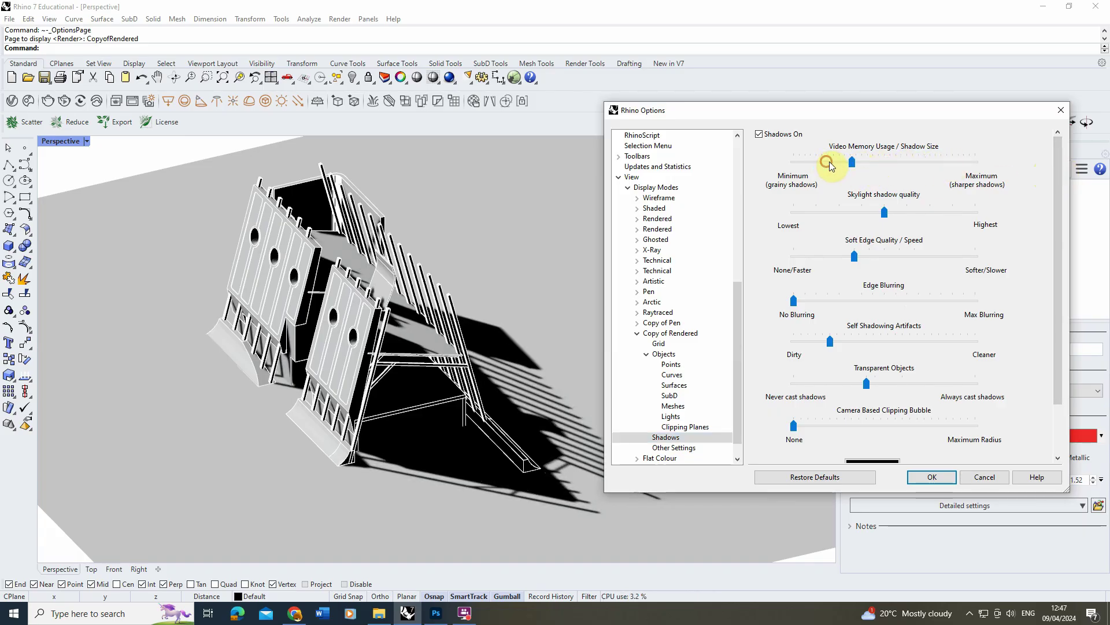
click(855, 167)
drag(855, 168, 978, 173)
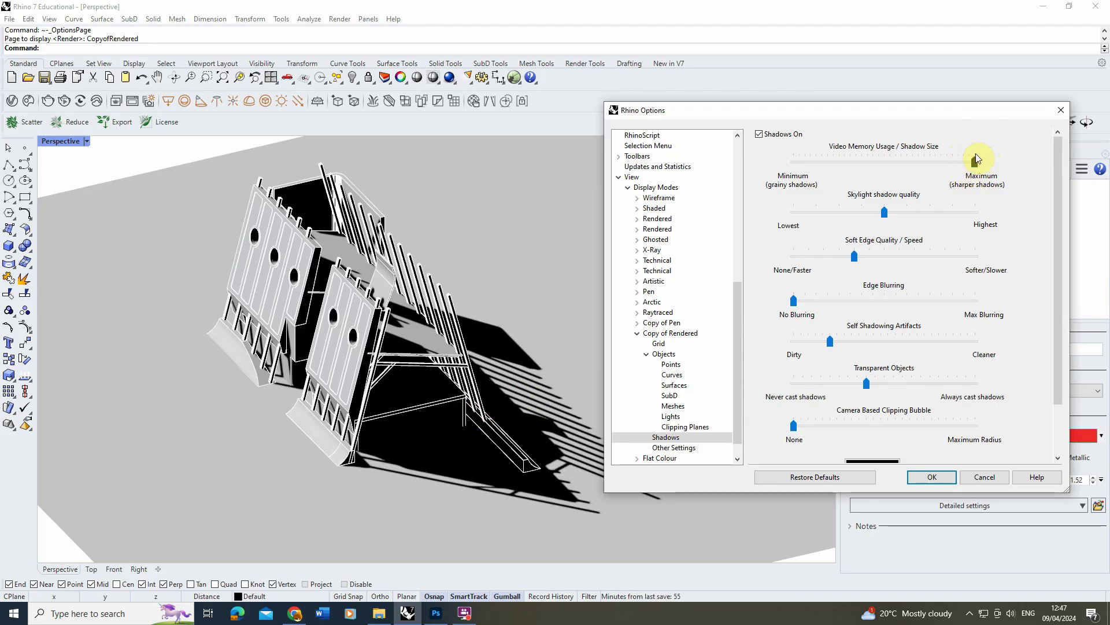
Step: Try lower shadow size settings to compare grainier shadows, and set the shadow size back to the maximum
click(811, 164)
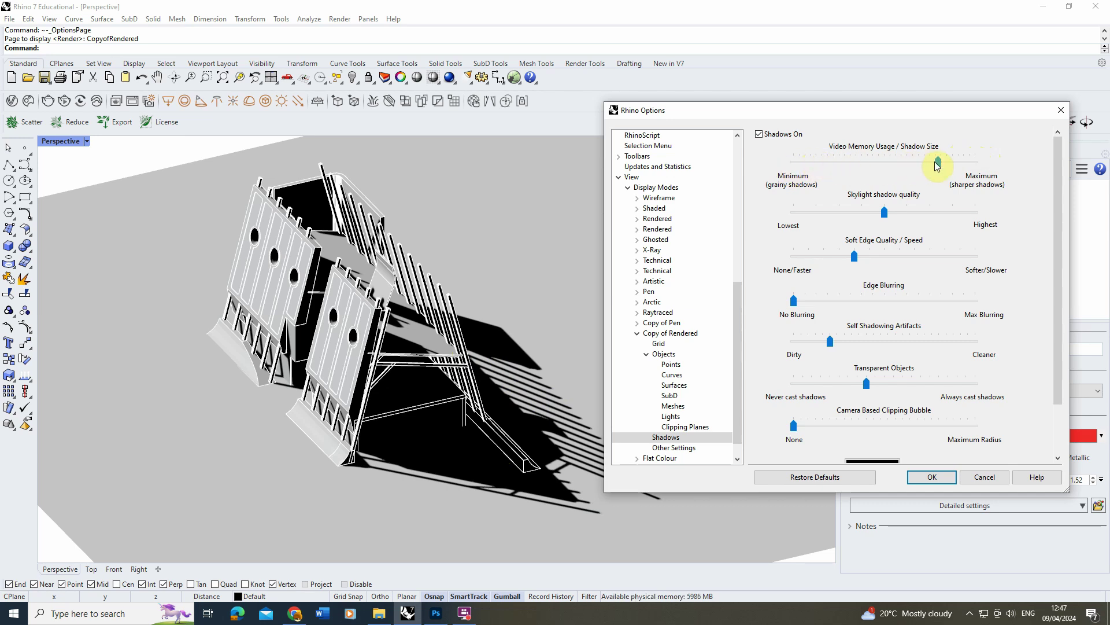
drag(938, 164, 794, 163)
click(825, 161)
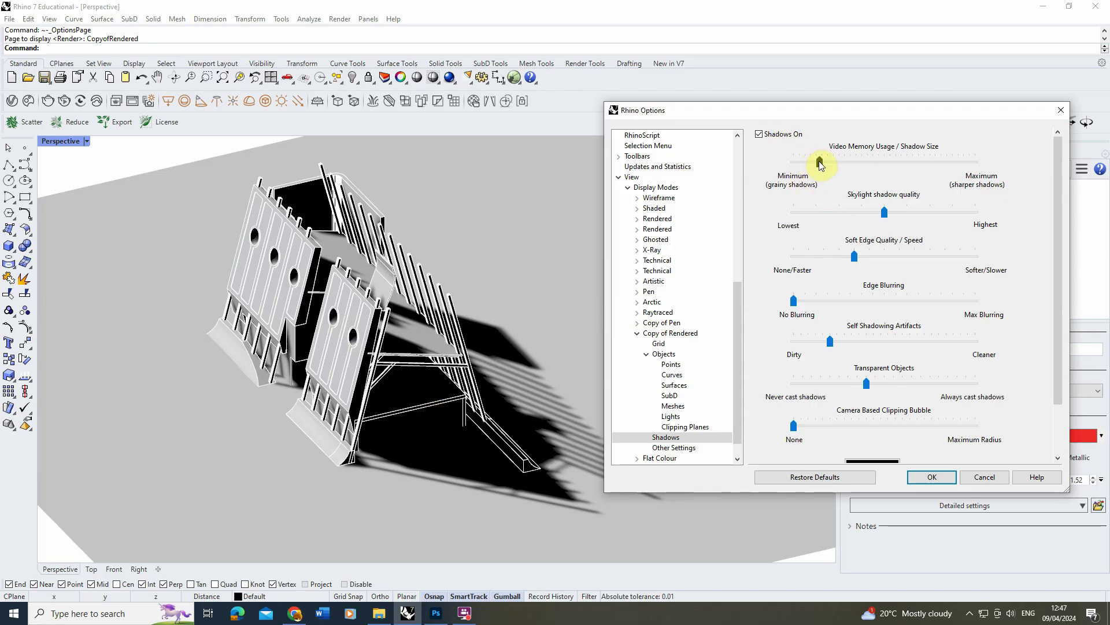
drag(841, 161, 977, 162)
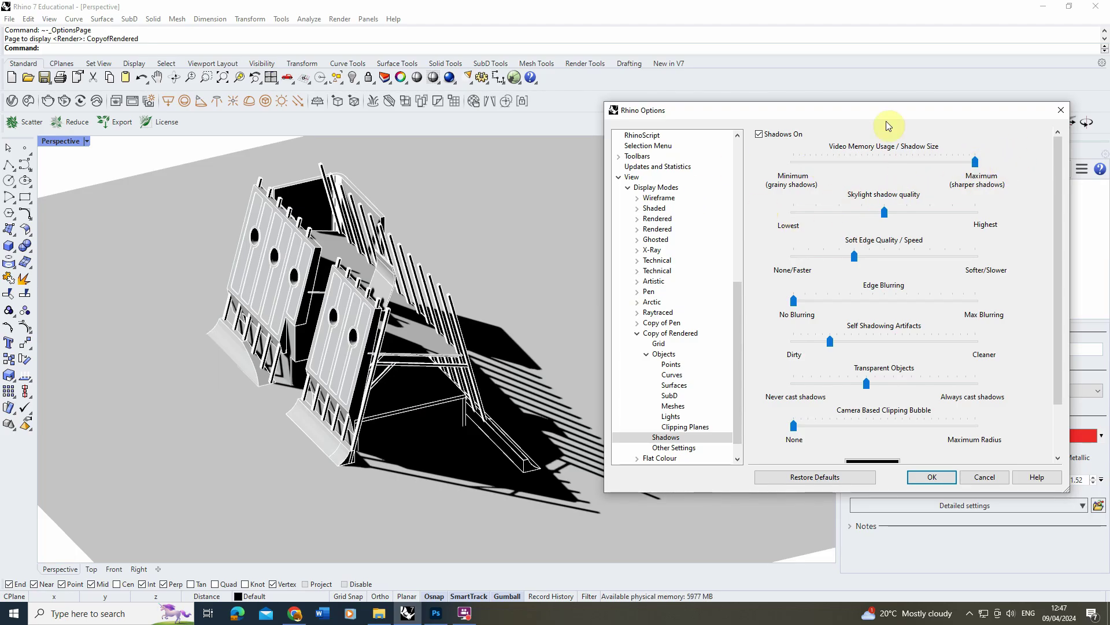
Step: Try a pure blue shadow color for the display mode
drag(1061, 232, 1054, 292)
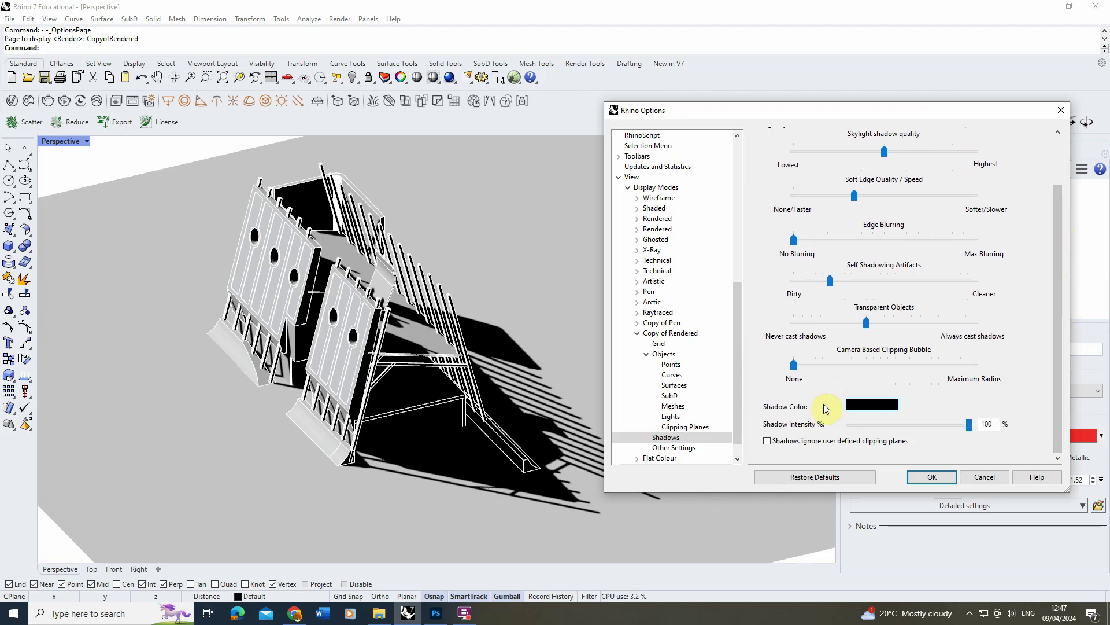
click(862, 405)
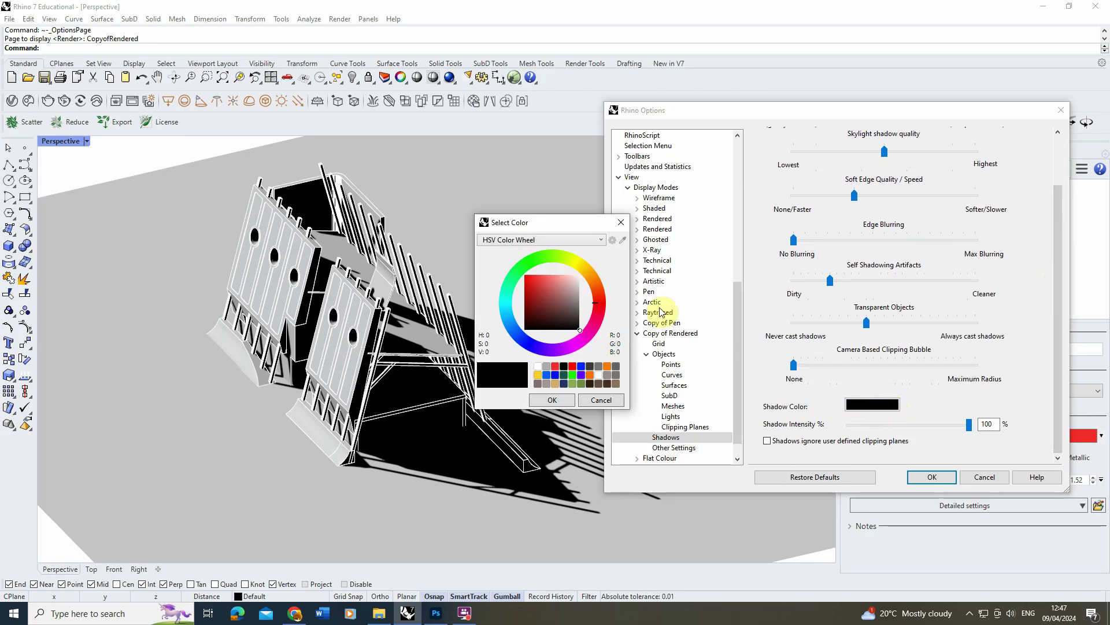
click(535, 346)
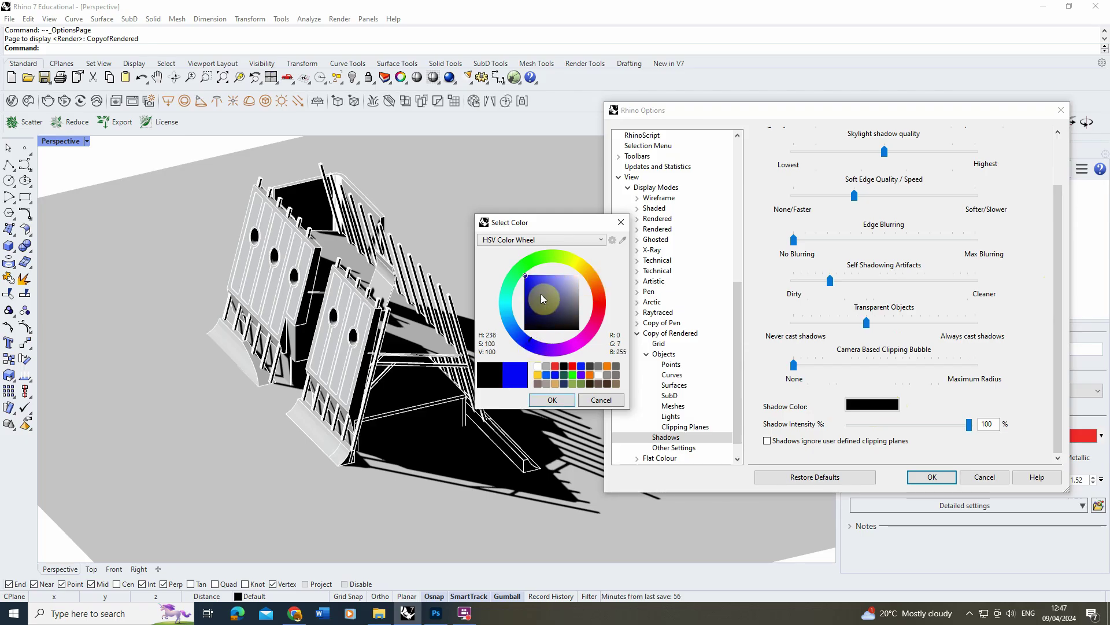
drag(541, 289, 519, 258)
click(552, 399)
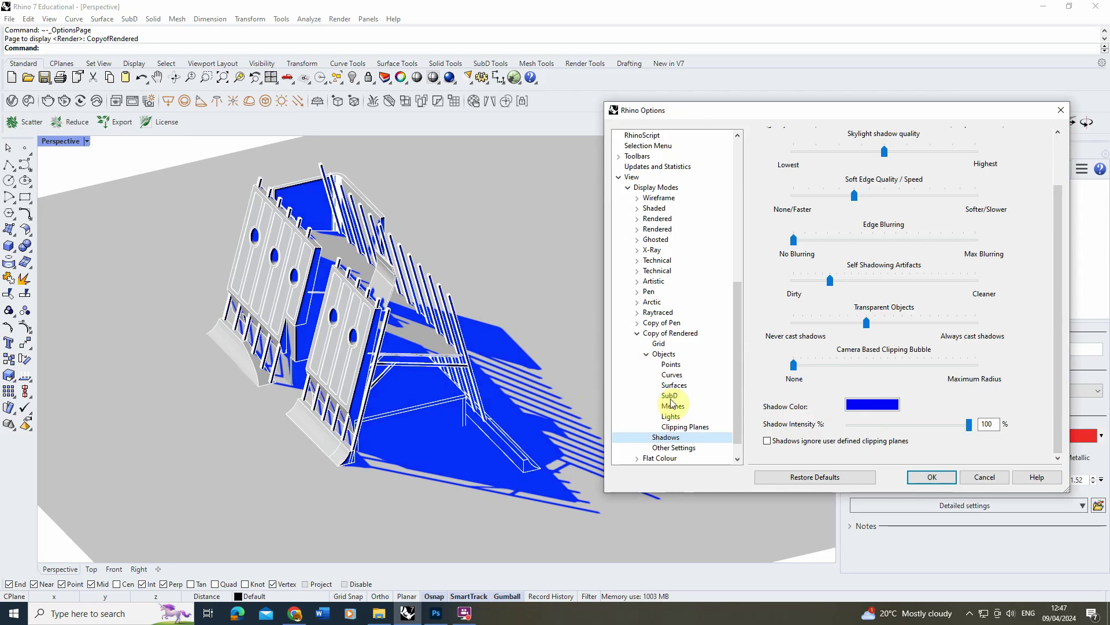
Step: Try an orange-red and a yellow shadow color for the display mode
click(879, 407)
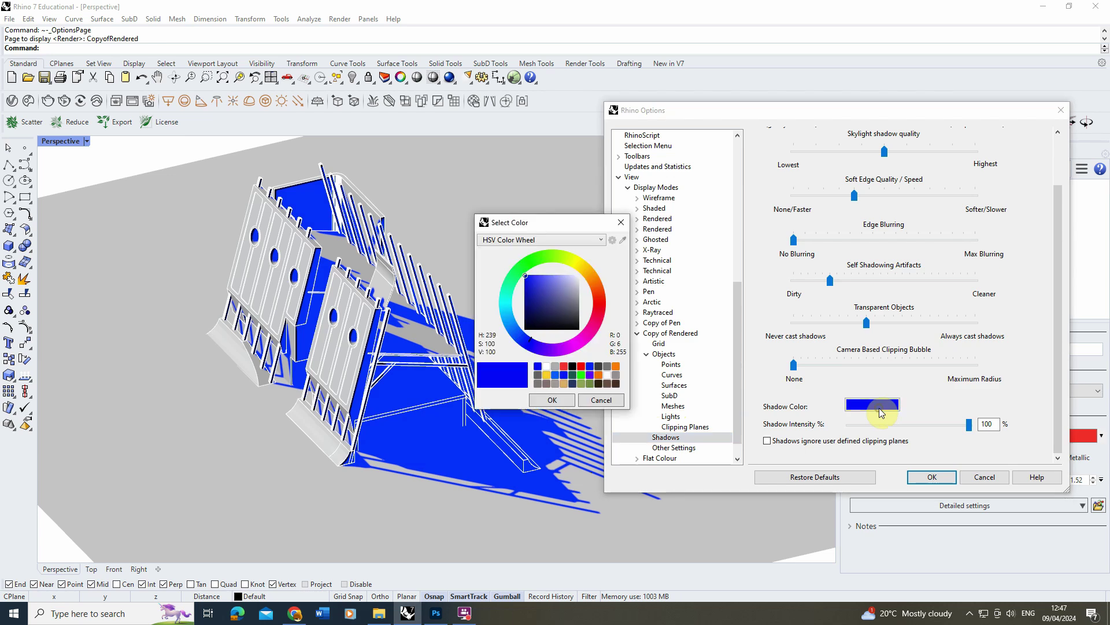
click(600, 290)
click(553, 399)
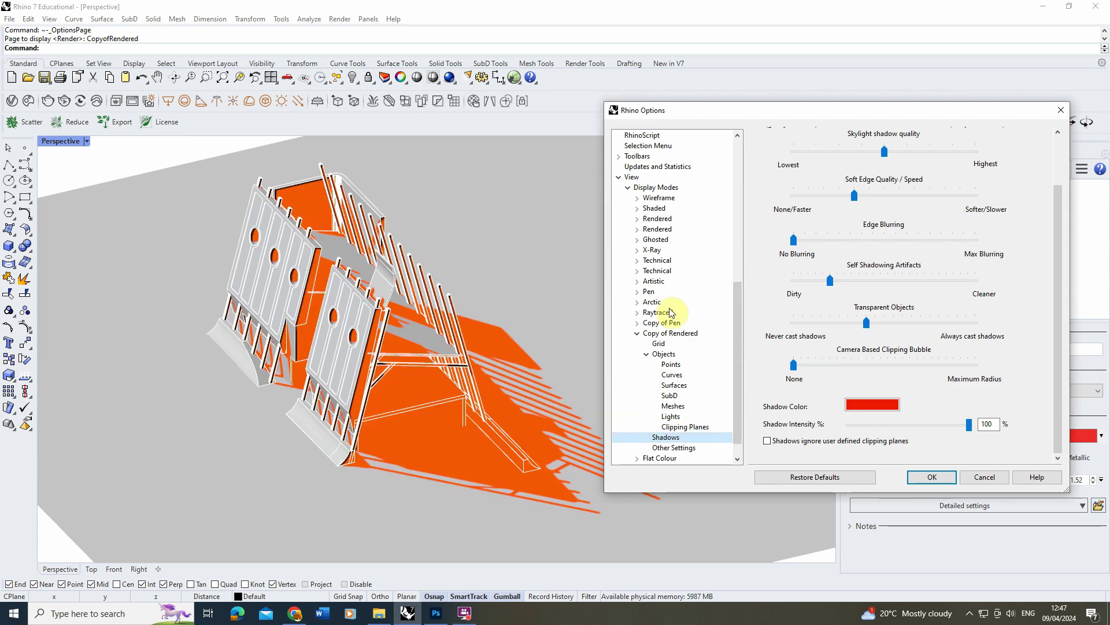
click(873, 405)
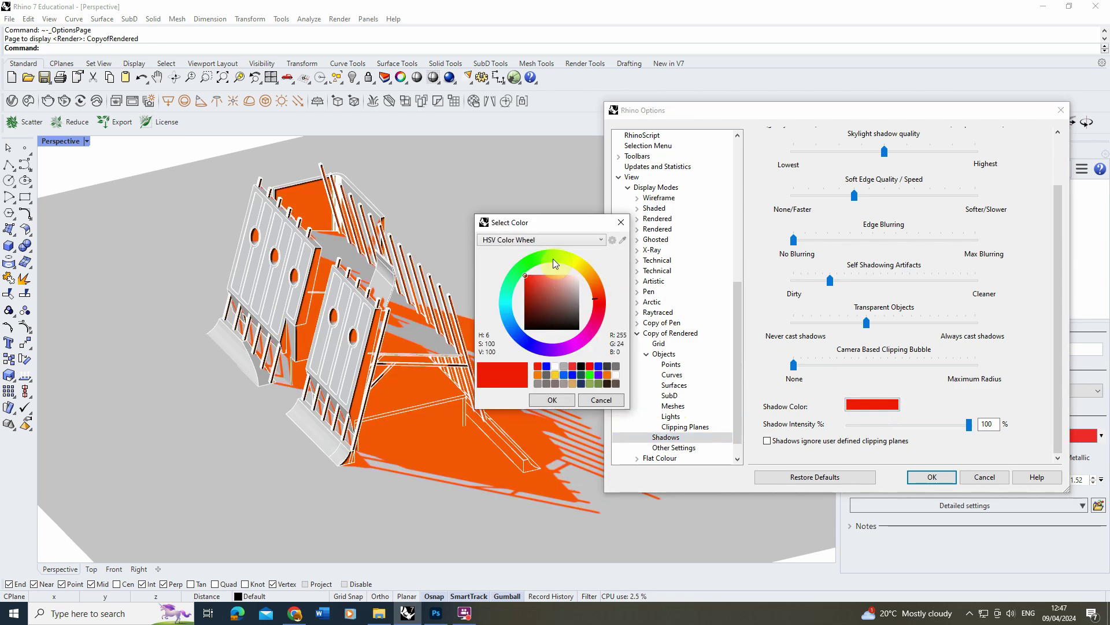
click(580, 270)
click(553, 400)
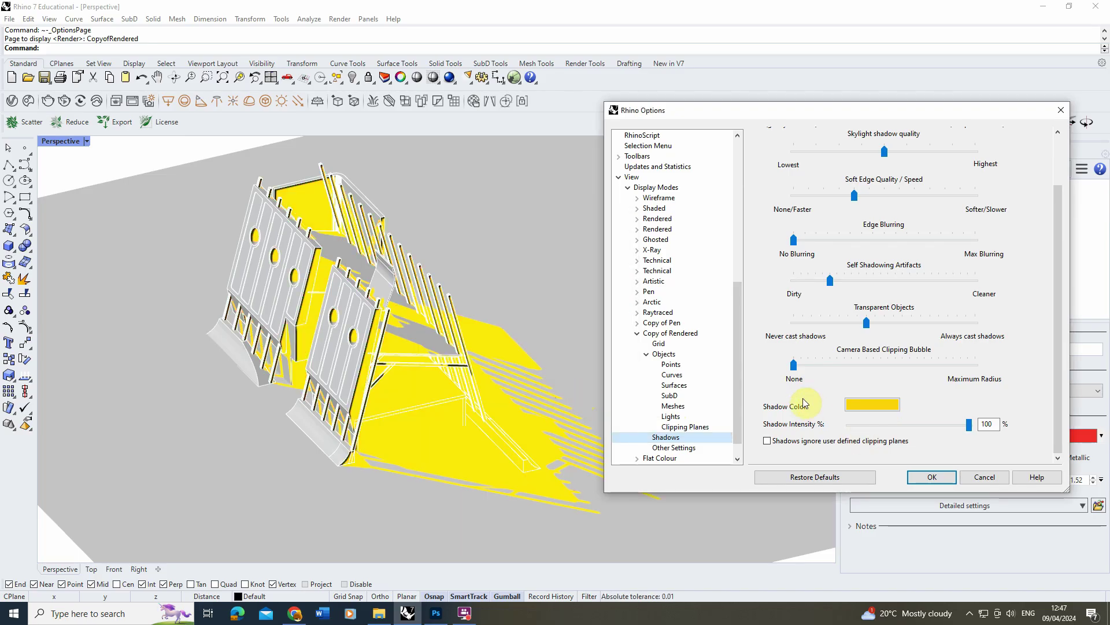
Step: Set the shadow color back to black and apply the display mode options
click(875, 408)
click(572, 303)
click(606, 373)
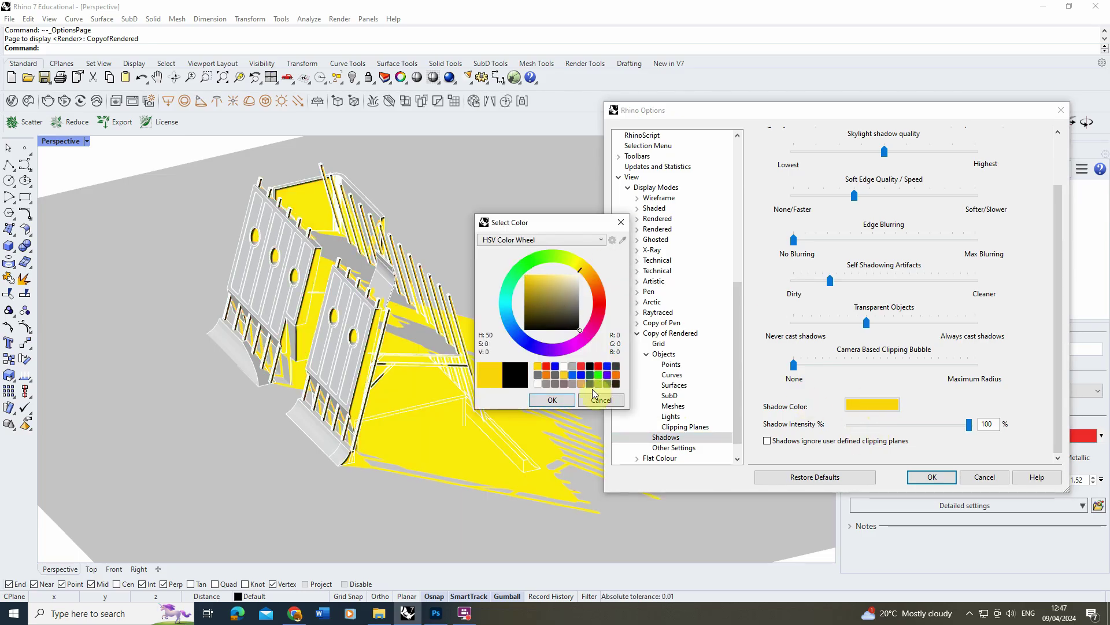
click(565, 399)
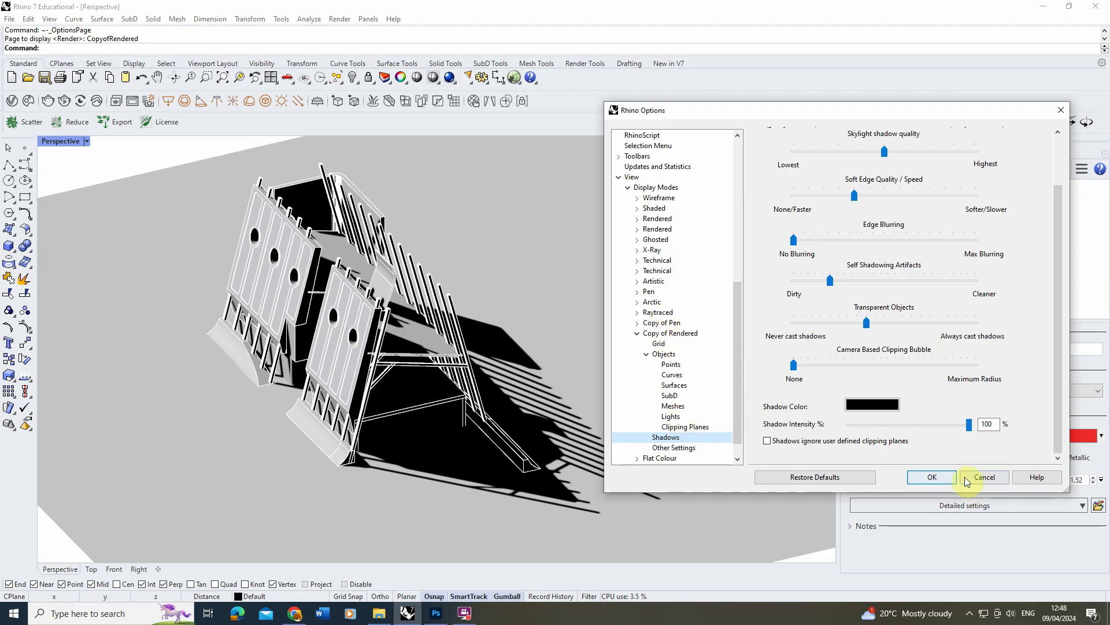
click(930, 476)
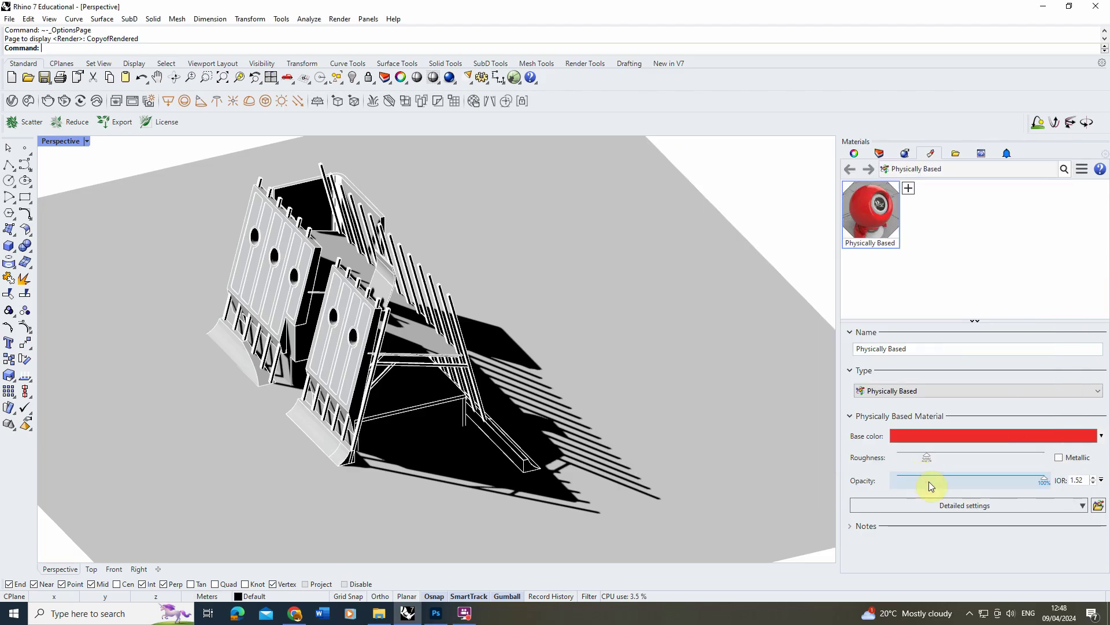
Step: Capture the Perspective view to a file 5000 pixels wide with locked aspect ratio, saving it as a JPEG in the 01_ComicBook folder
mouse_move(422, 330)
right_down()
mouse_move(401, 320)
mouse_move(431, 336)
mouse_move(397, 341)
mouse_move(372, 322)
mouse_move(391, 315)
mouse_move(429, 330)
mouse_move(415, 338)
right_up()
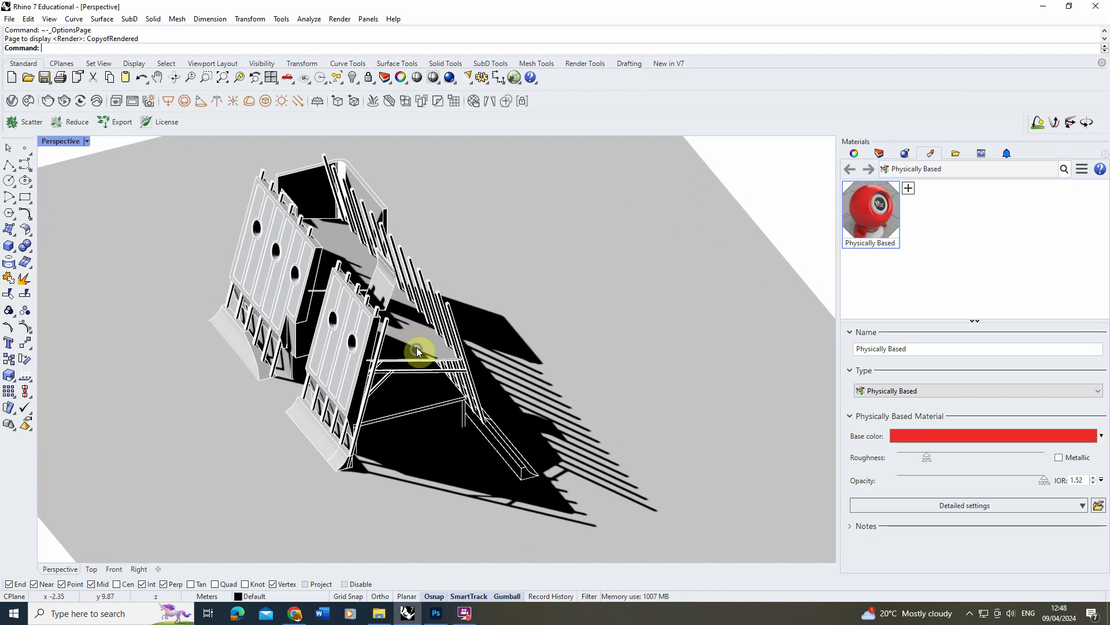
click(72, 145)
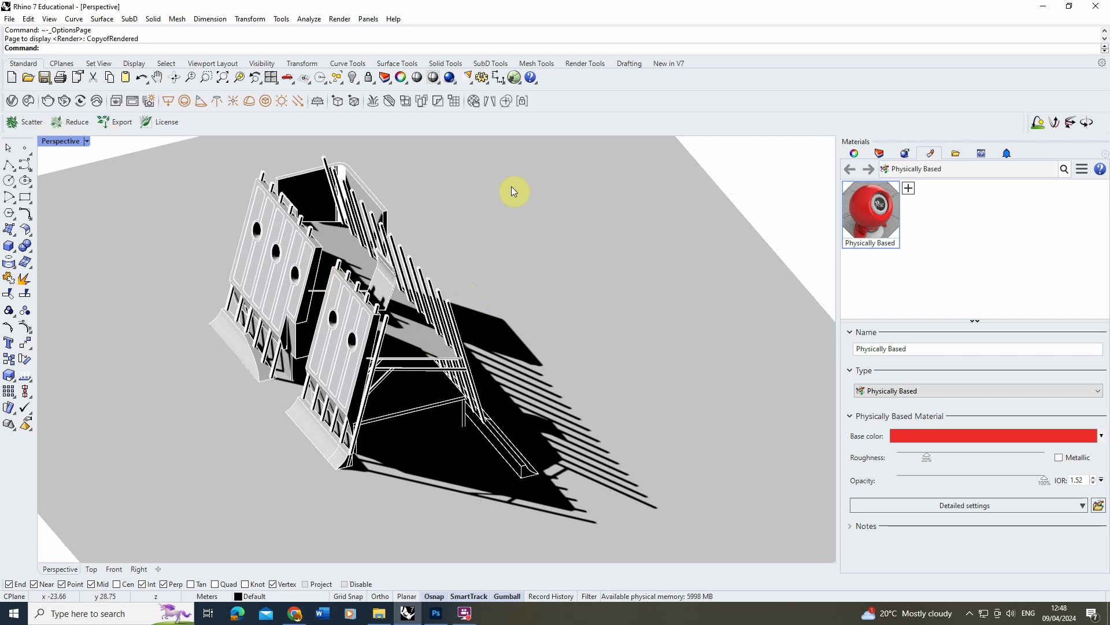
click(87, 141)
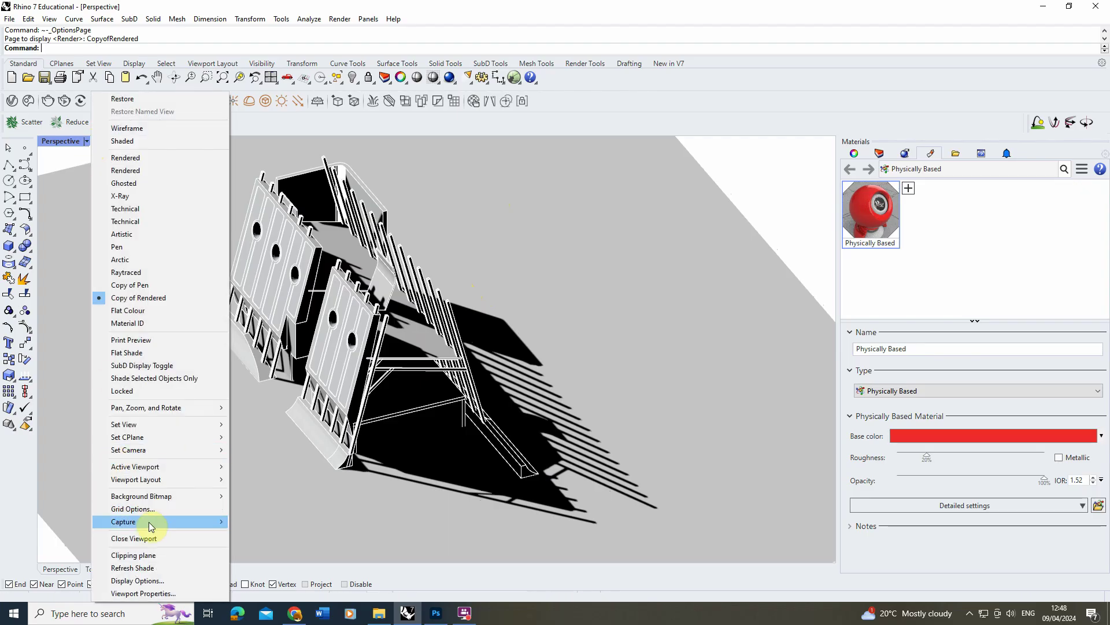
mouse_move(148, 521)
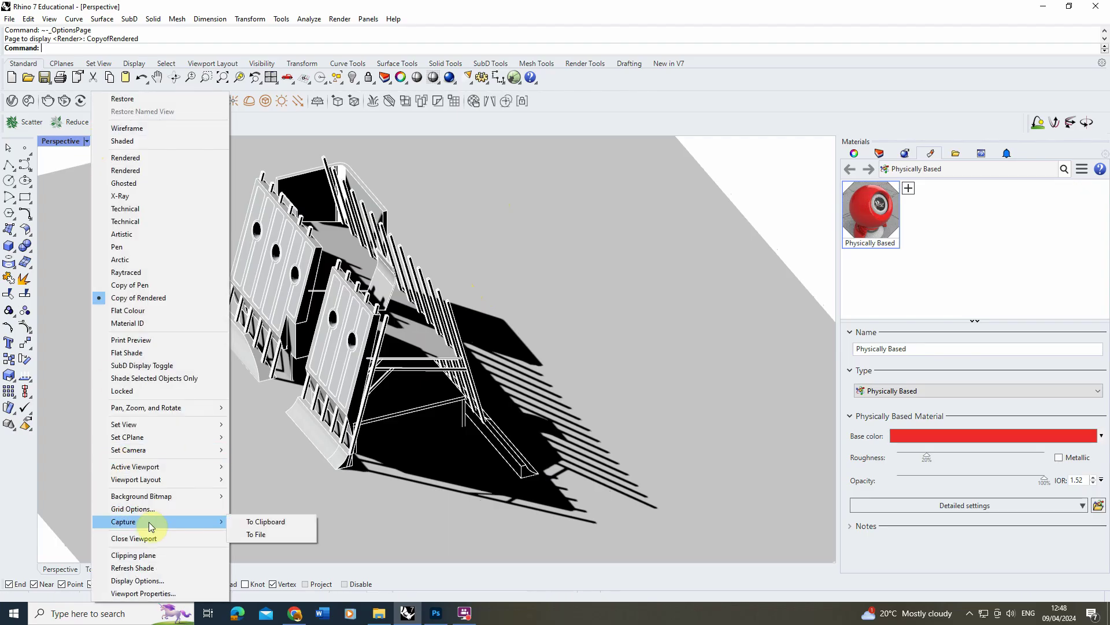
click(265, 537)
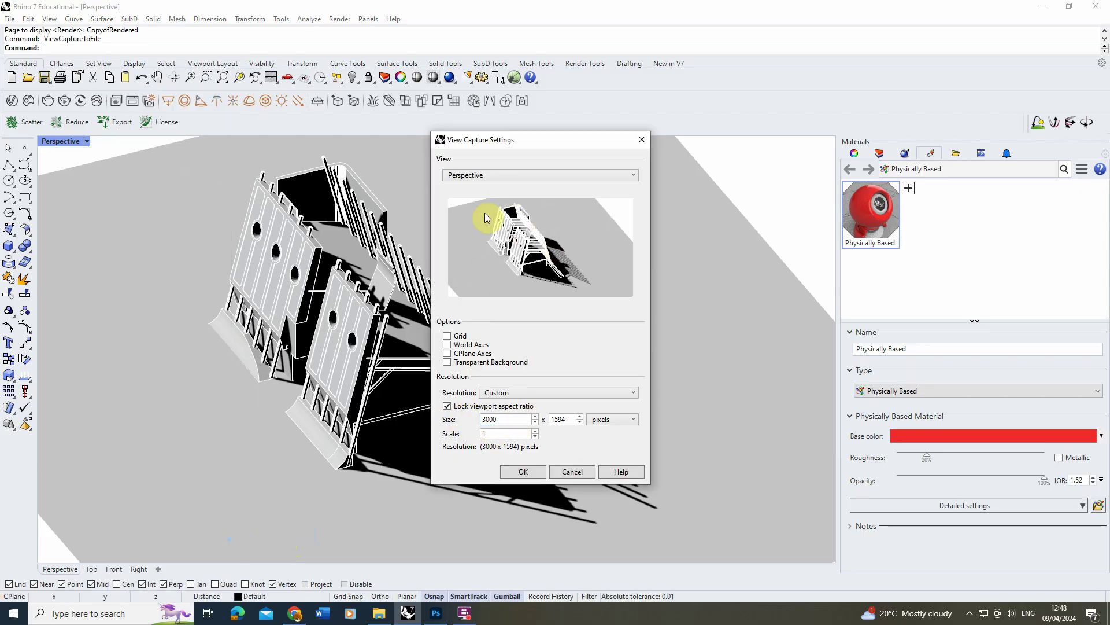
drag(490, 255, 532, 223)
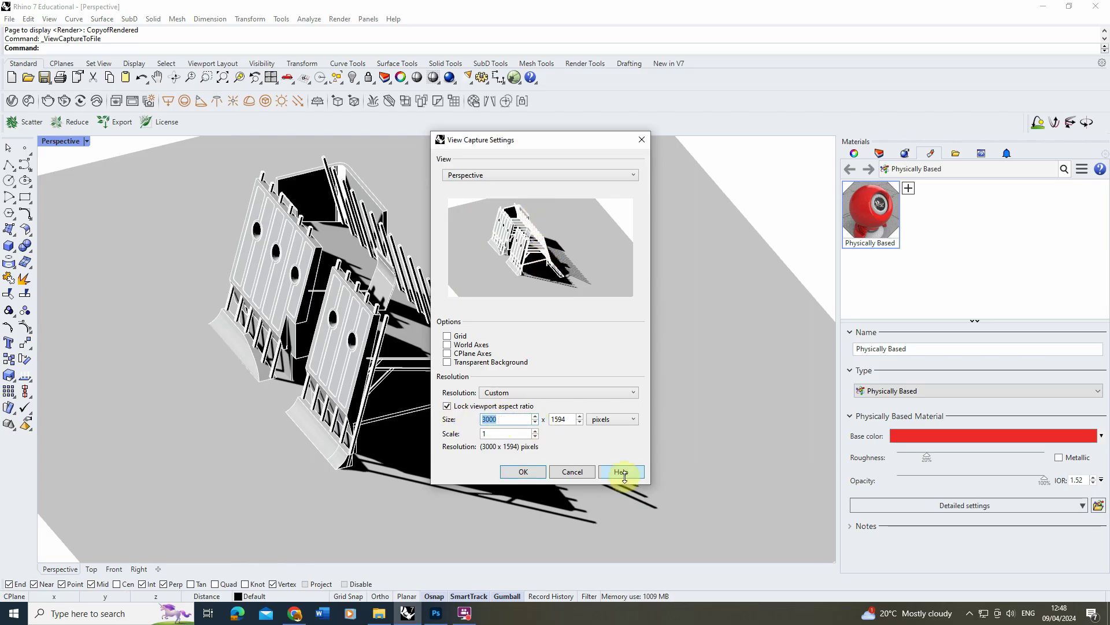
text(5000)
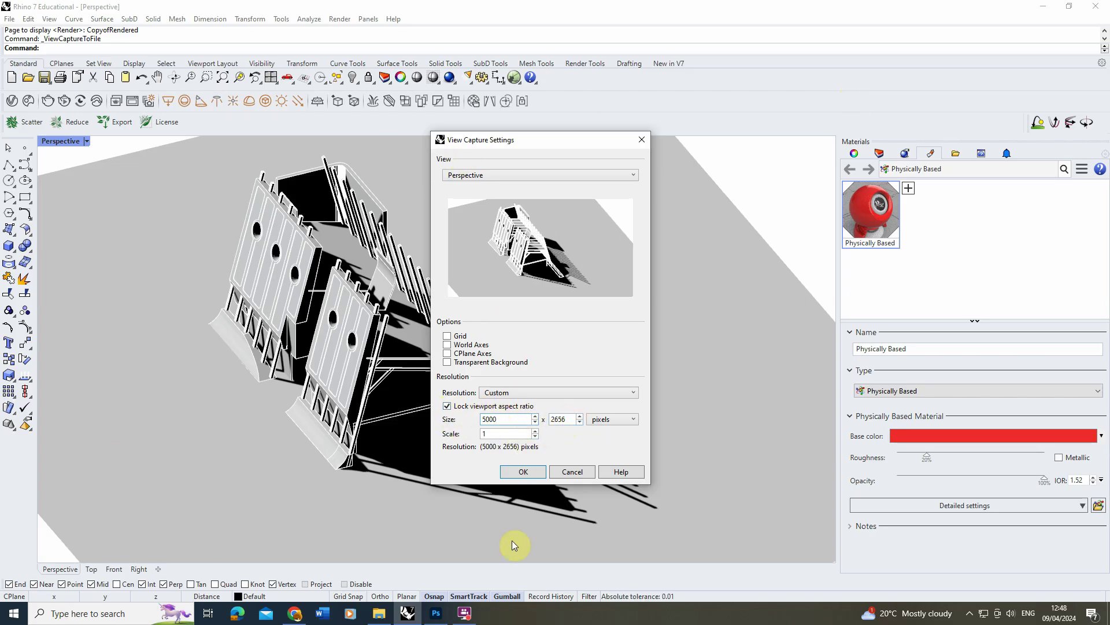
click(534, 473)
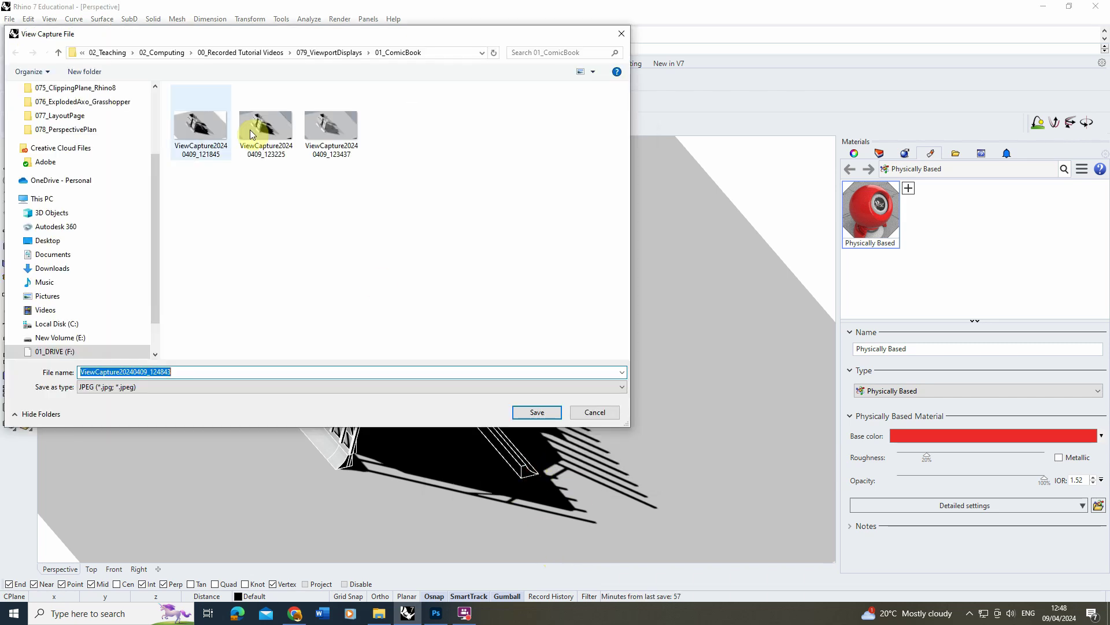
click(537, 412)
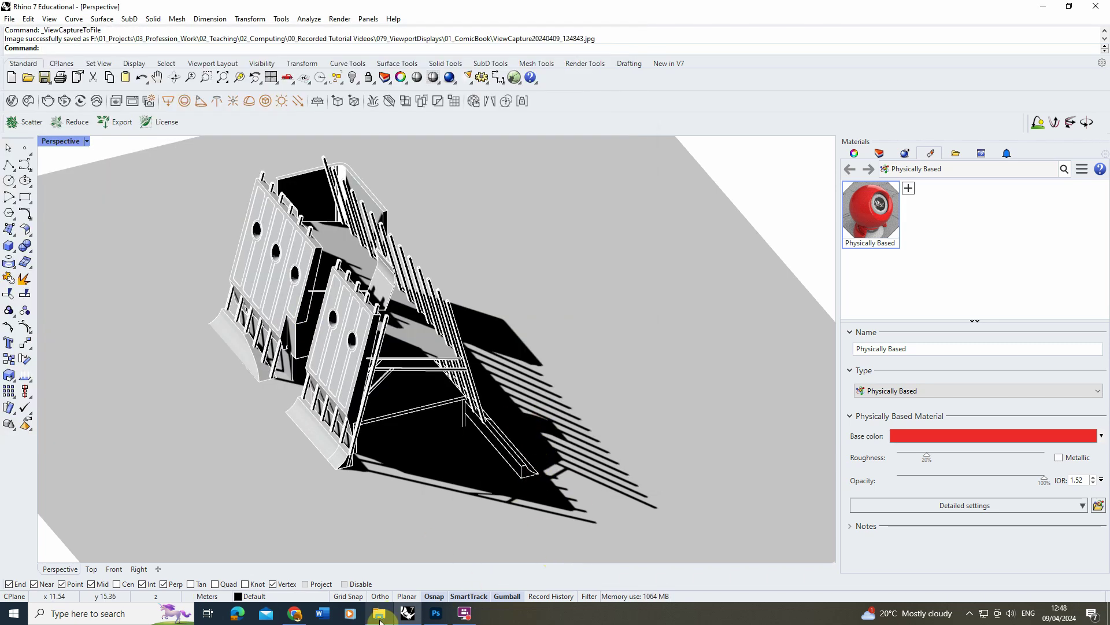
Step: Open ViewCapture20240409_124843.jpg in Photoshop, examine its edge lines and shadows up close, and return to Rhino
click(379, 613)
click(436, 613)
click(379, 613)
drag(518, 188, 344, 11)
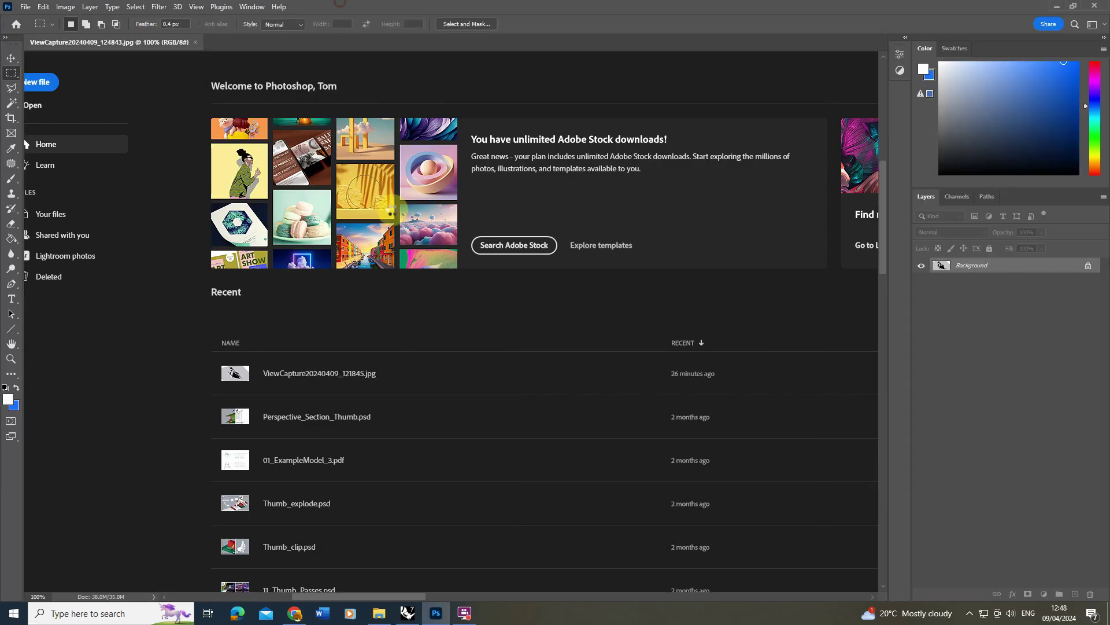
alt+scroll(373, 331, up, 4)
alt+scroll(323, 351, down, 3)
click(408, 613)
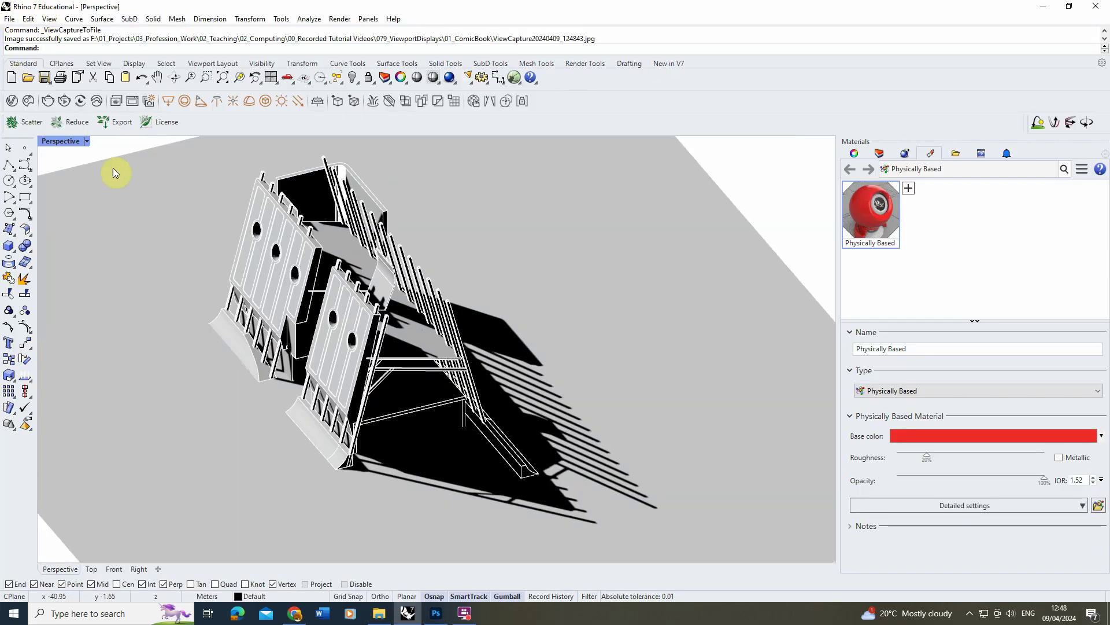
click(8, 22)
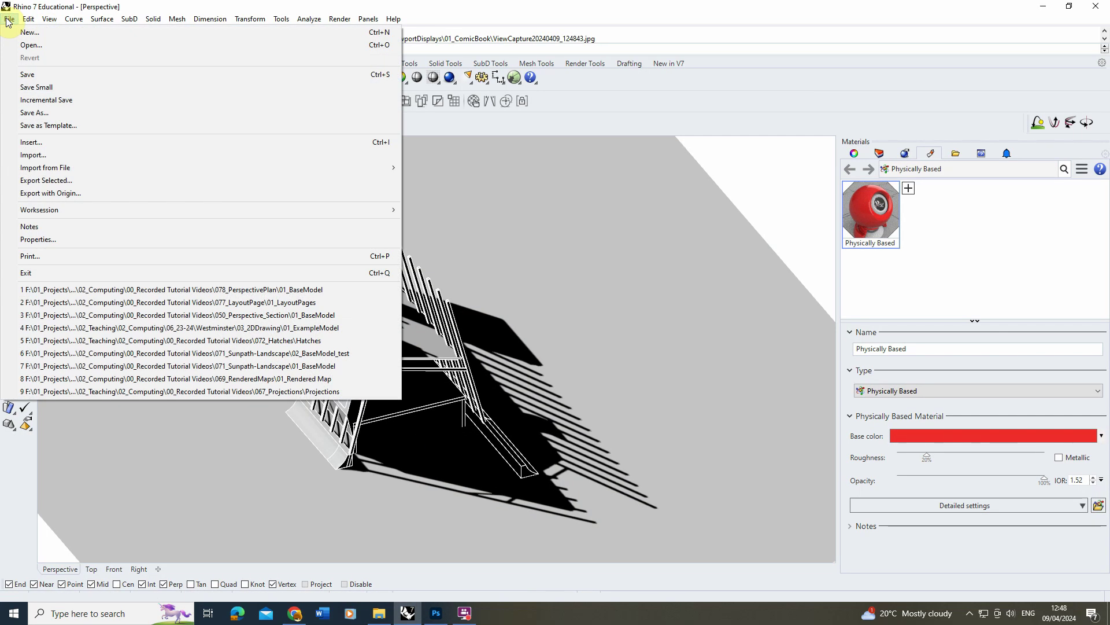
click(557, 240)
click(87, 141)
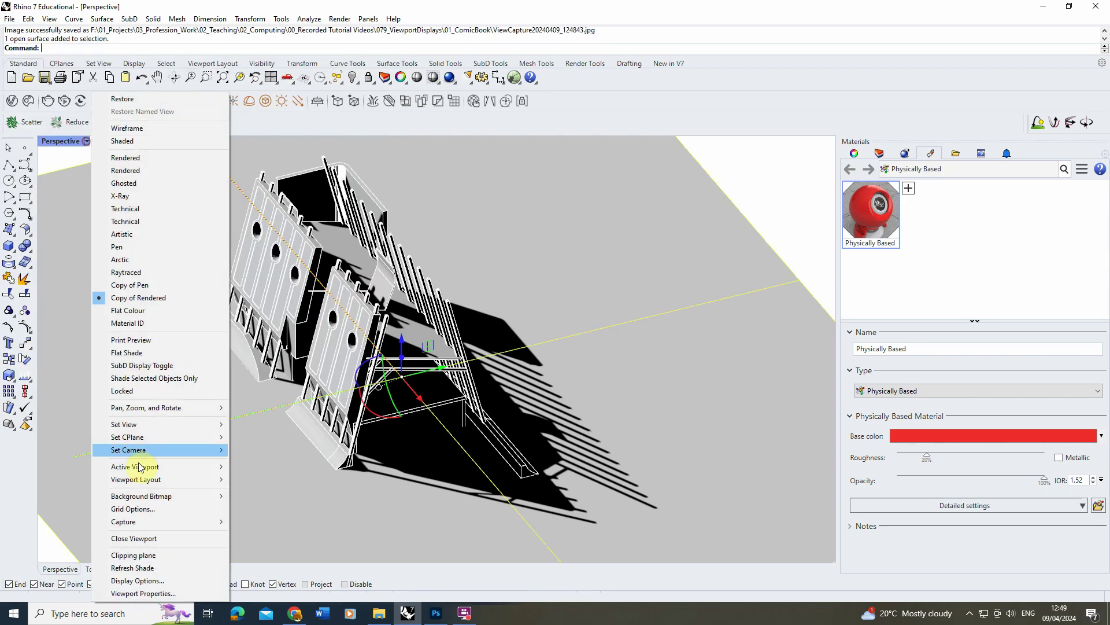
click(767, 204)
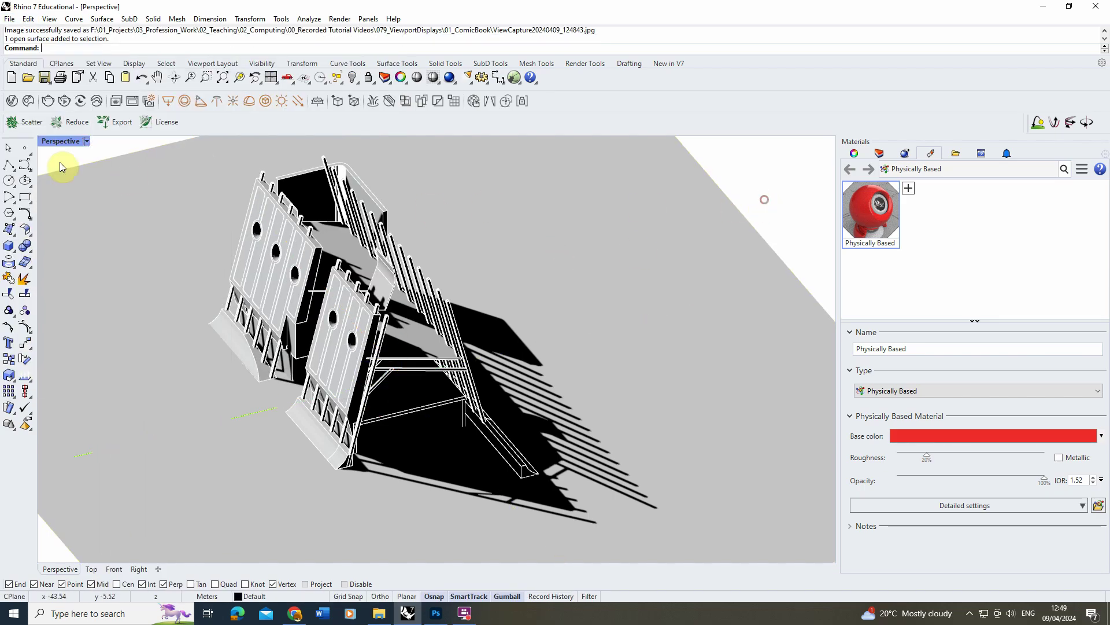
Step: Capture the Perspective view to a file 2000 pixels wide with locked aspect ratio, saving it as a JPEG in the 01_ComicBook folder
click(87, 141)
mouse_move(142, 521)
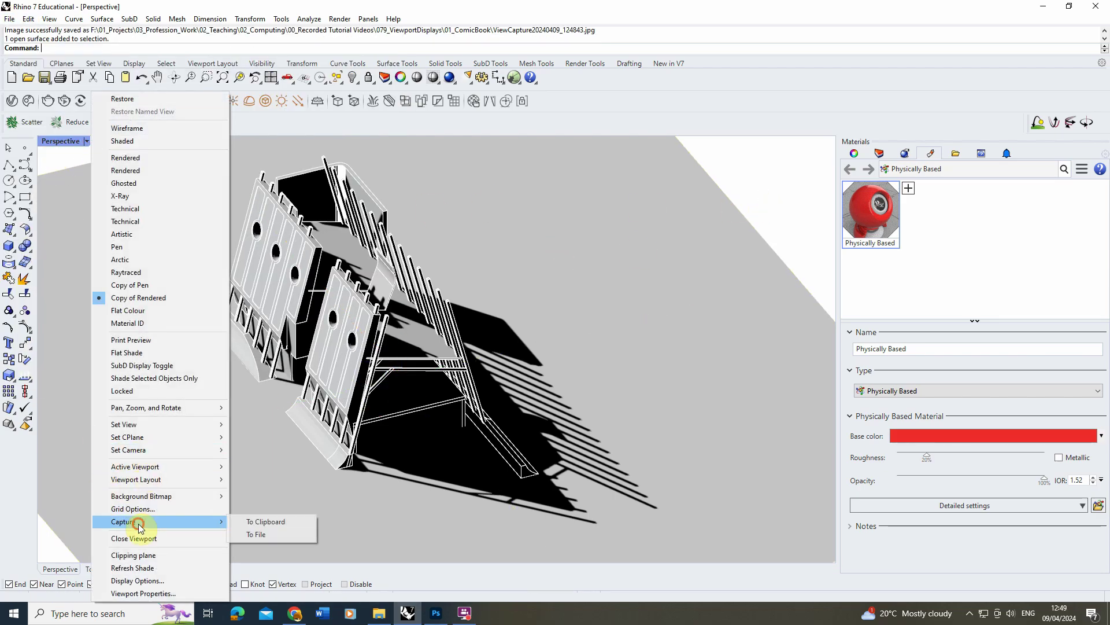
click(272, 532)
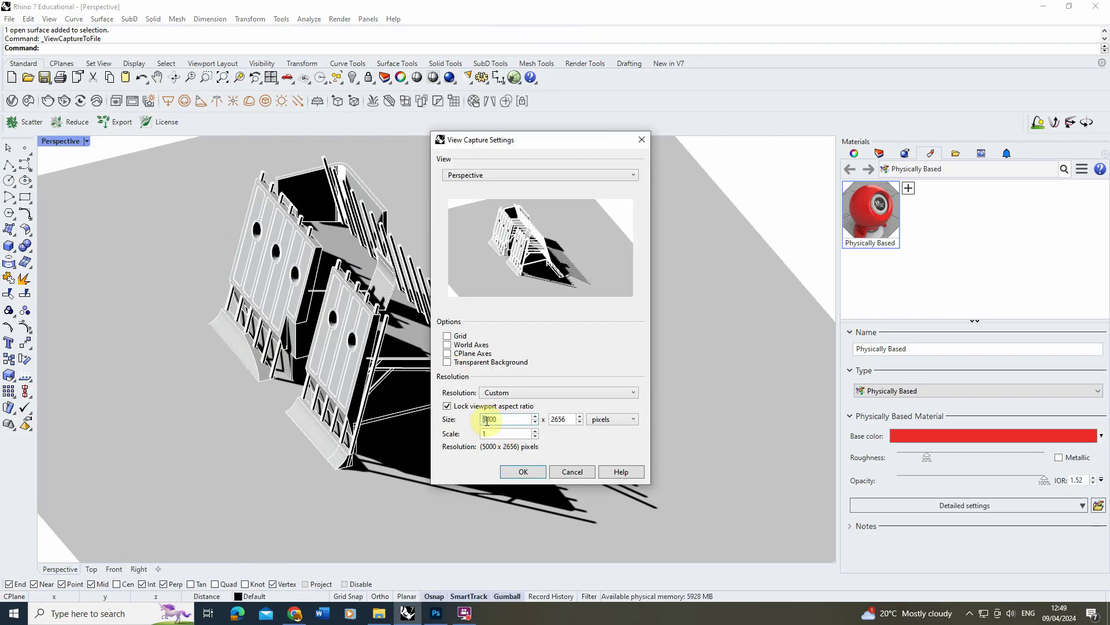
text(2)
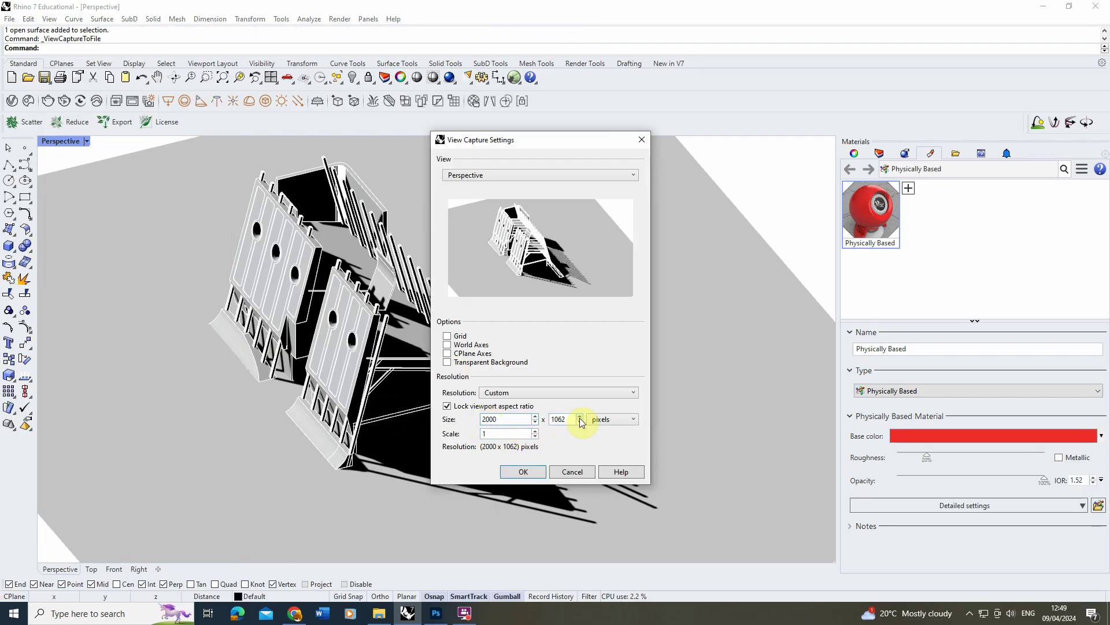
click(524, 472)
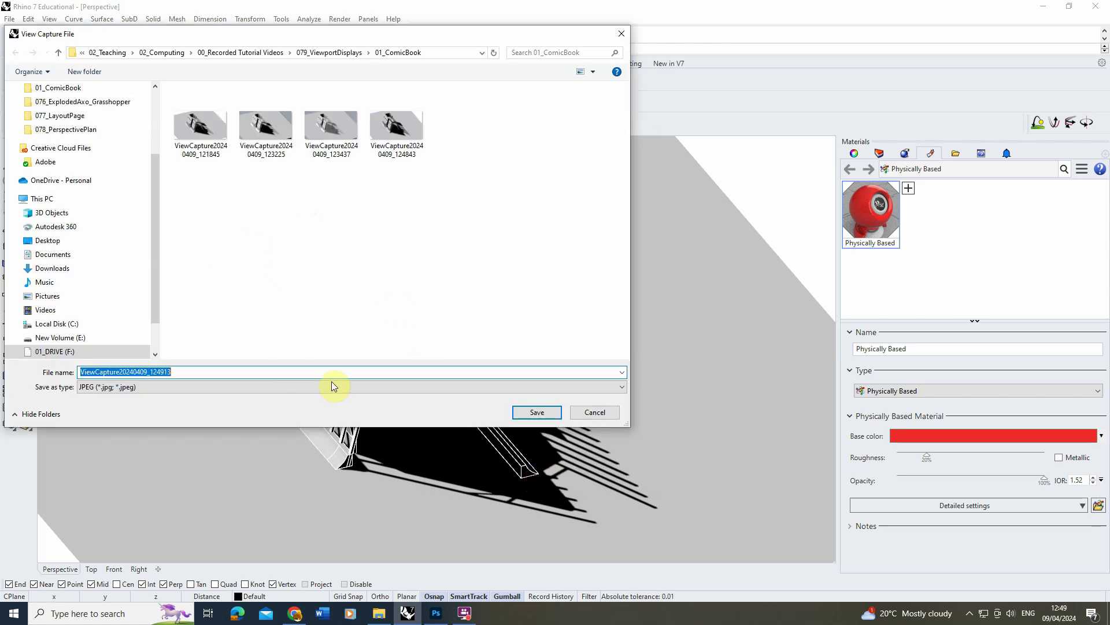
click(537, 412)
Step: Switch to Photoshop, place ViewCapture20240409_124913 from the 01_ComicBook folder as a layer above the open capture, and enlarge it to cover the canvas
click(436, 613)
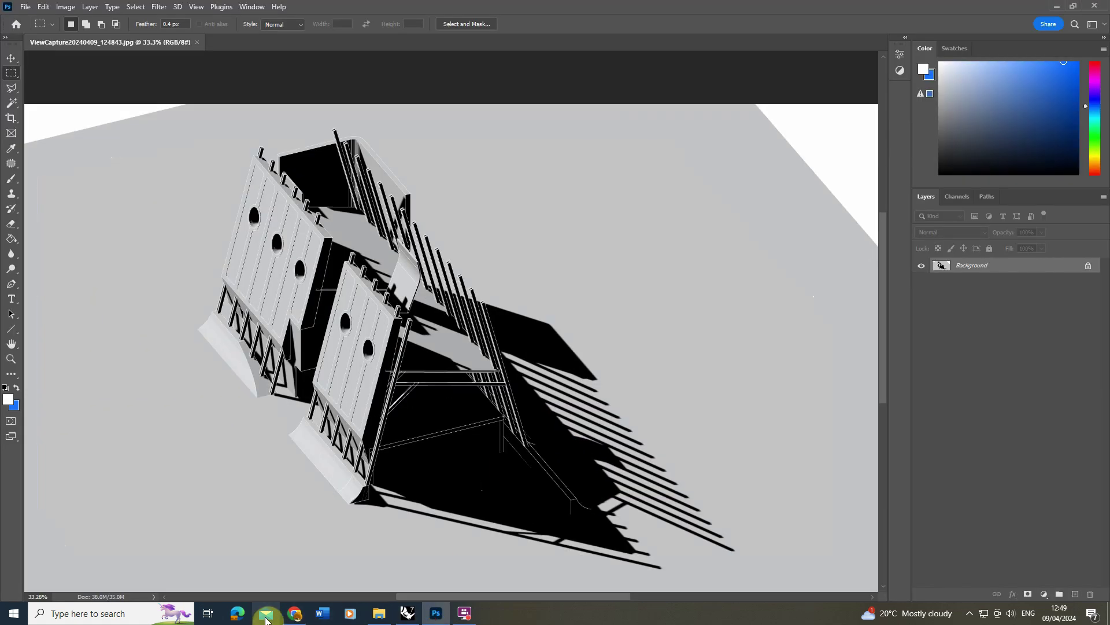
click(379, 613)
click(597, 159)
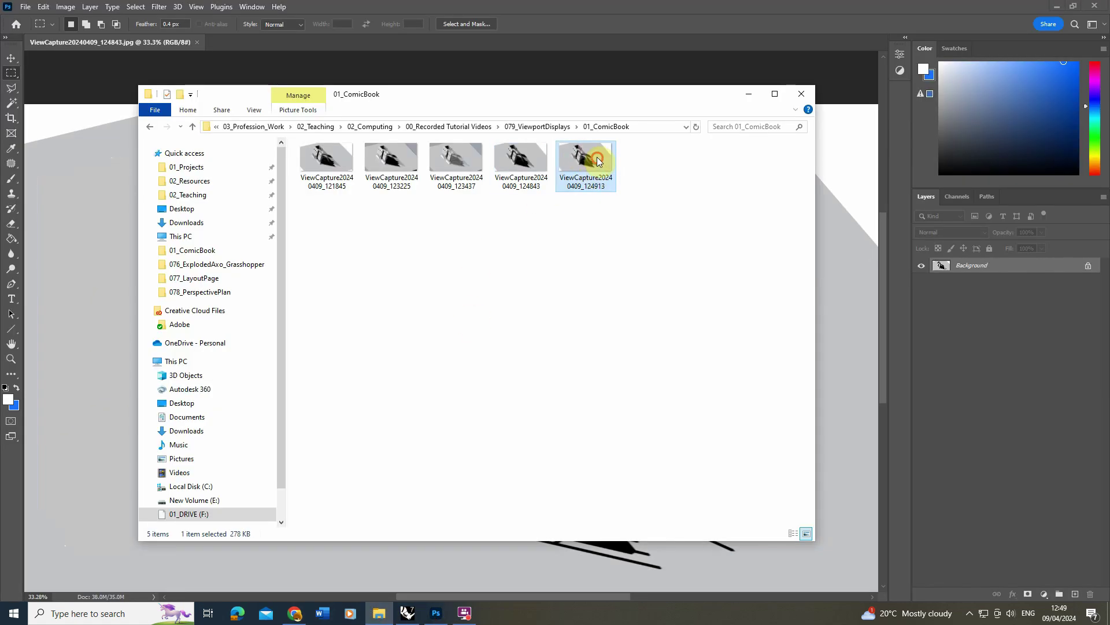
drag(597, 160, 99, 230)
drag(255, 241, 69, 104)
click(11, 73)
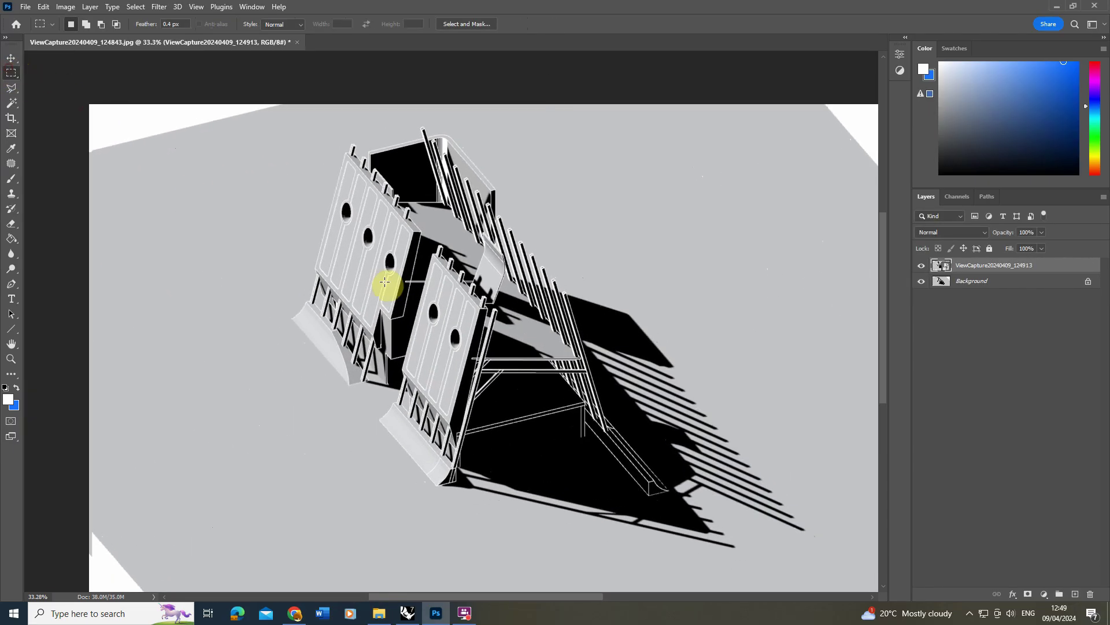
Step: Compare the line thickness of the two captures close up and at full view by repeatedly hiding and showing the ViewCapture20240409_124913 layer
alt+scroll(454, 297, up, 5)
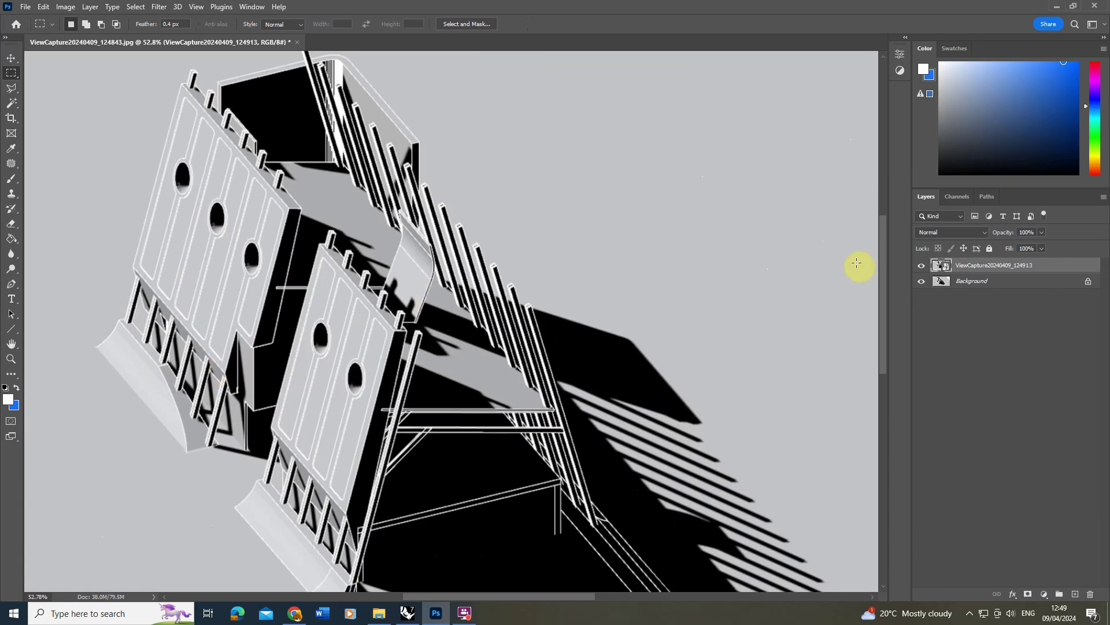
click(923, 266)
click(923, 266)
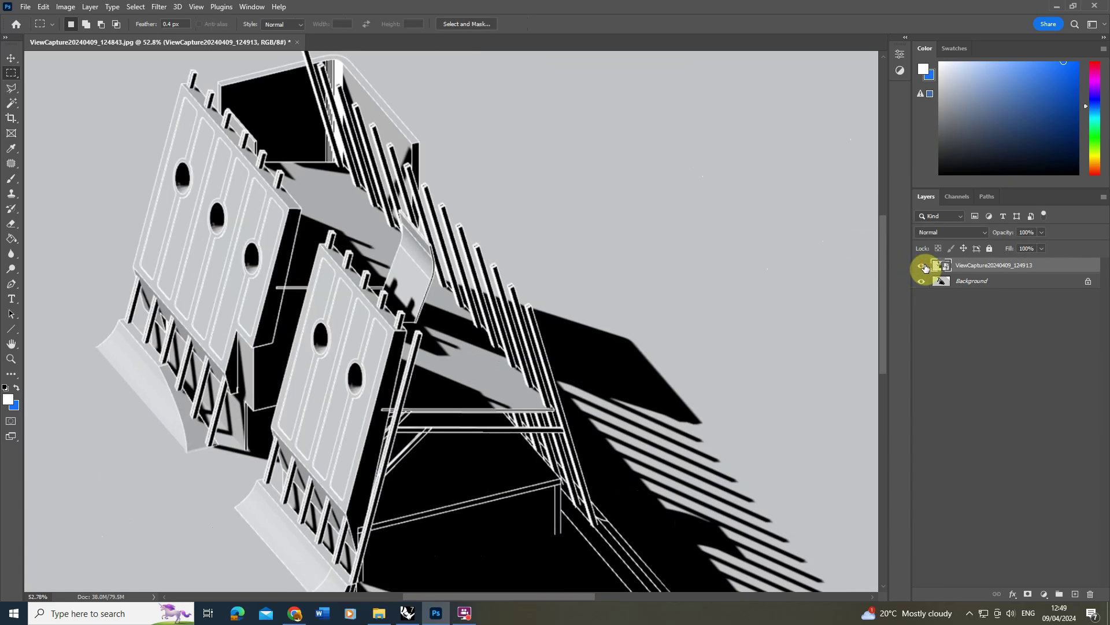
click(923, 266)
click(923, 266)
click(923, 266)
alt+scroll(347, 295, down, 4)
alt+scroll(346, 294, down, 1)
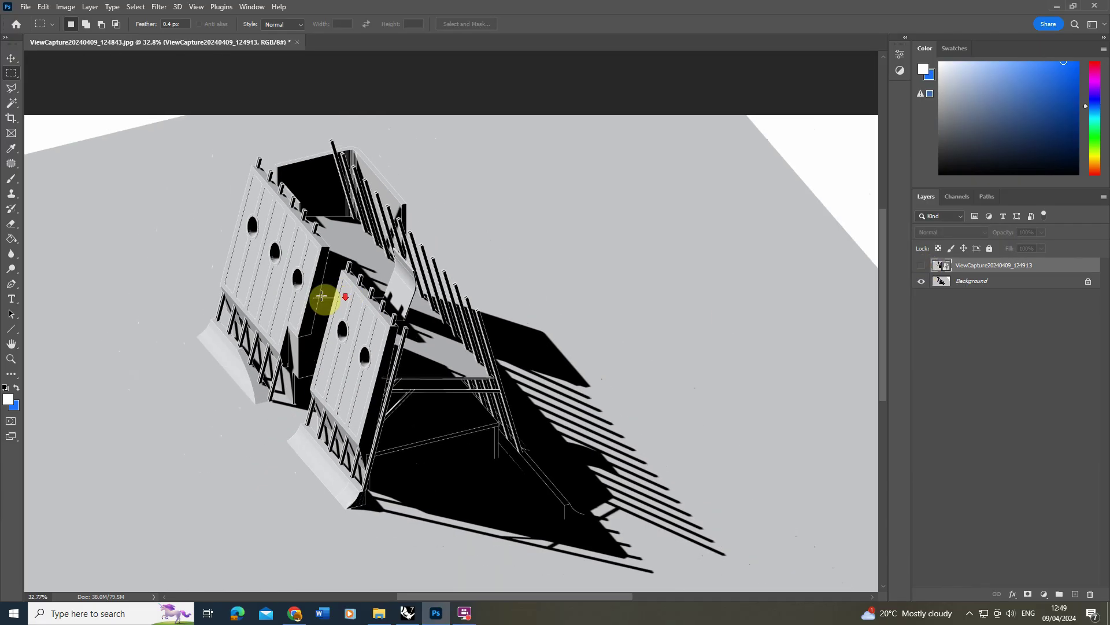
click(927, 269)
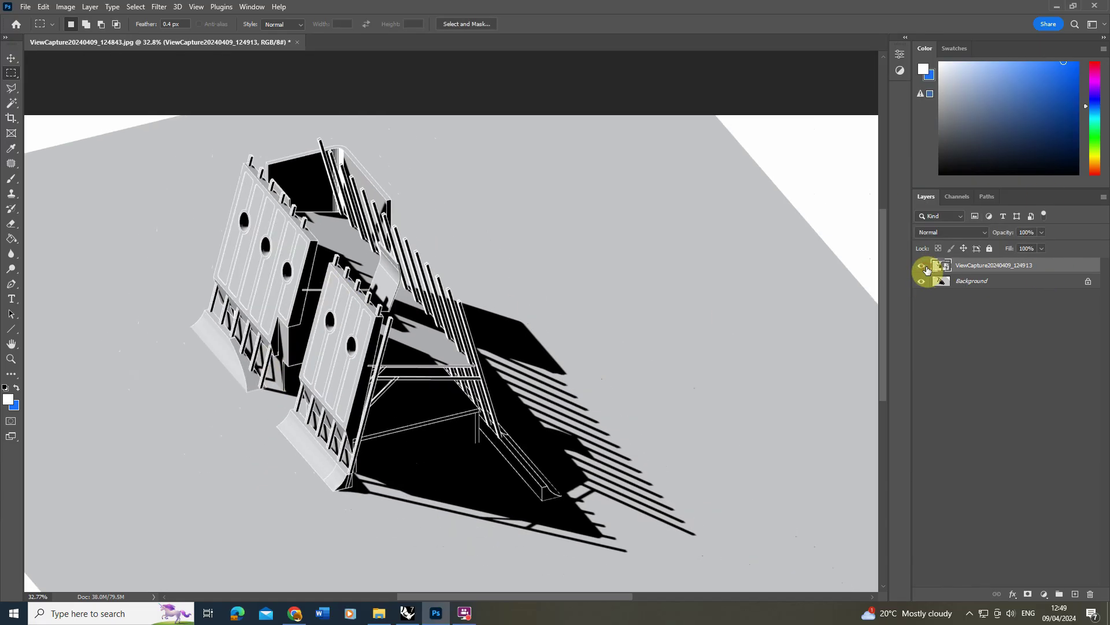
click(928, 268)
alt+scroll(370, 445, up, 2)
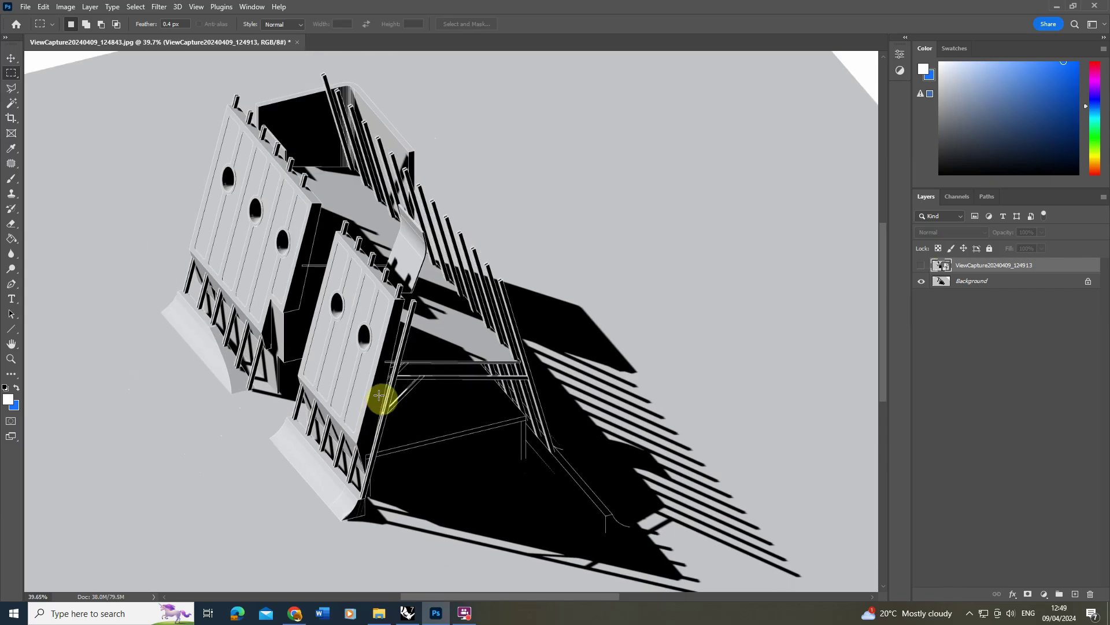
Step: Return to Rhino and open the Perspective viewport's display and capture options
click(407, 613)
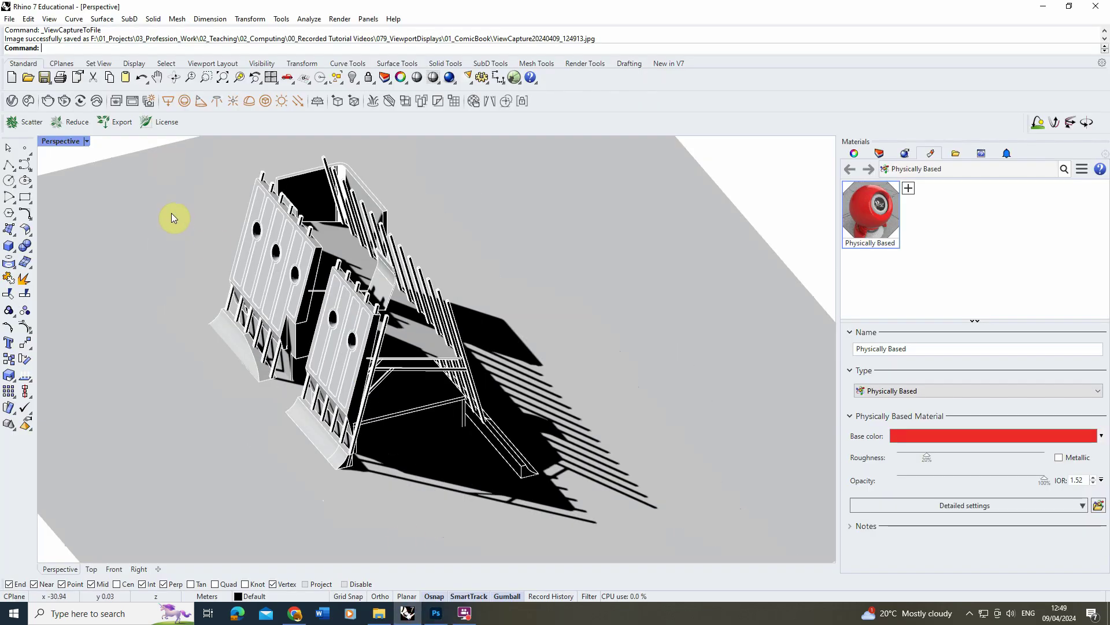
click(90, 144)
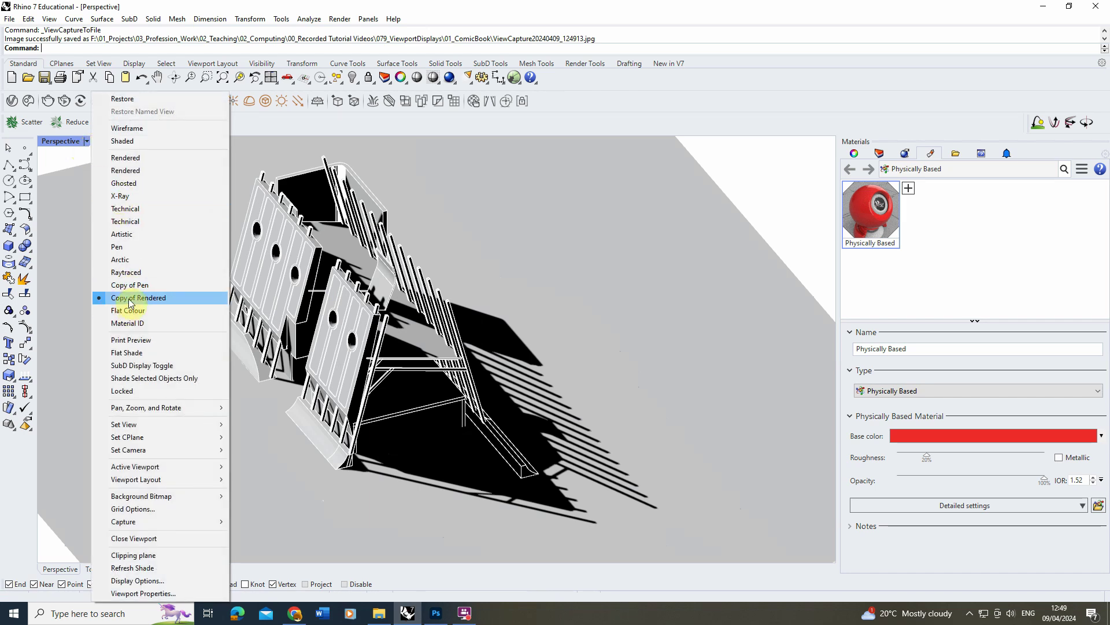